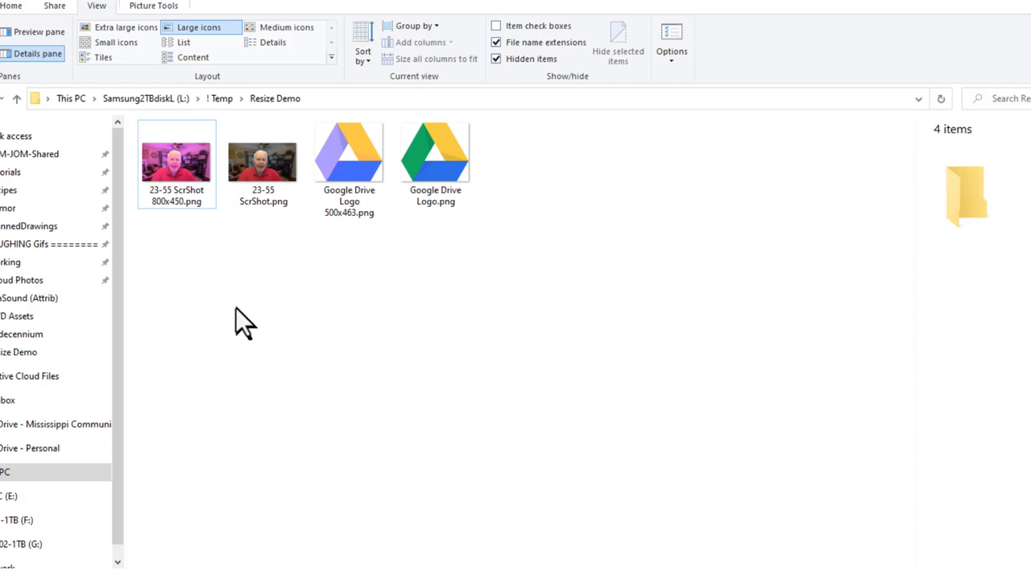
Select the 800x450 screenshot and list the Resize Demo images in Details view with dimensions and sizes
key(ctrl+shift+6)
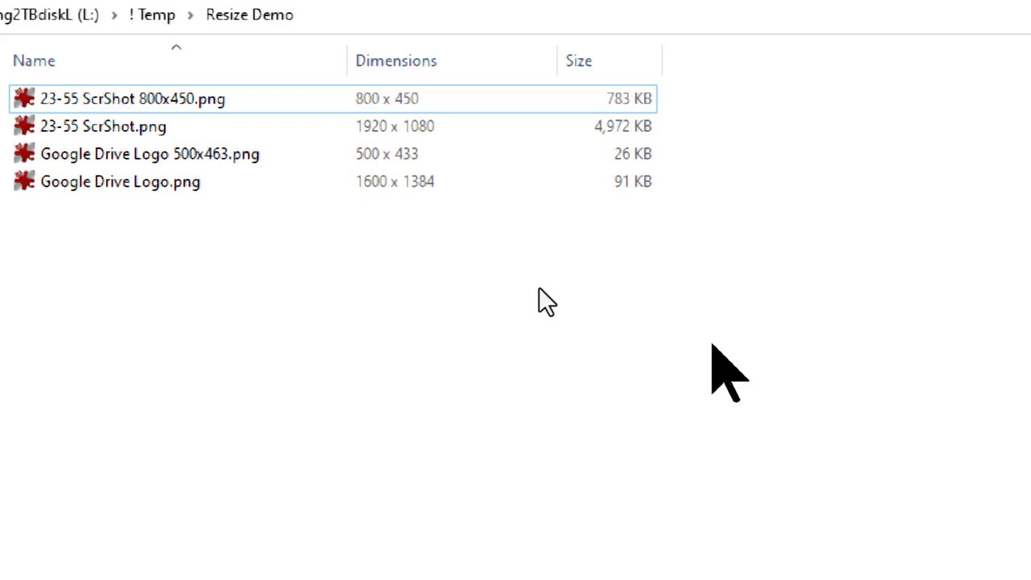
key(ctrl+shift+2)
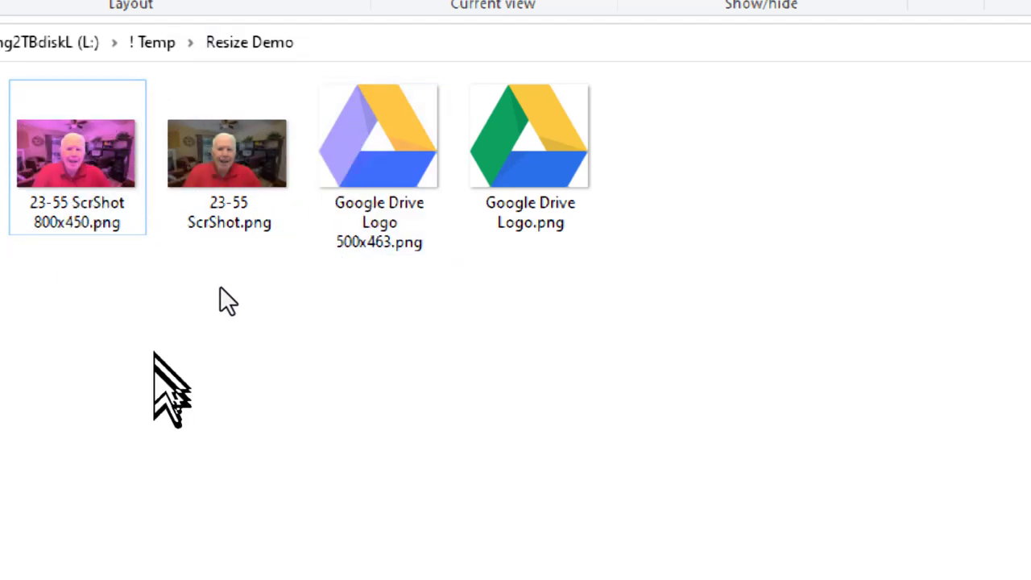
click(97, 173)
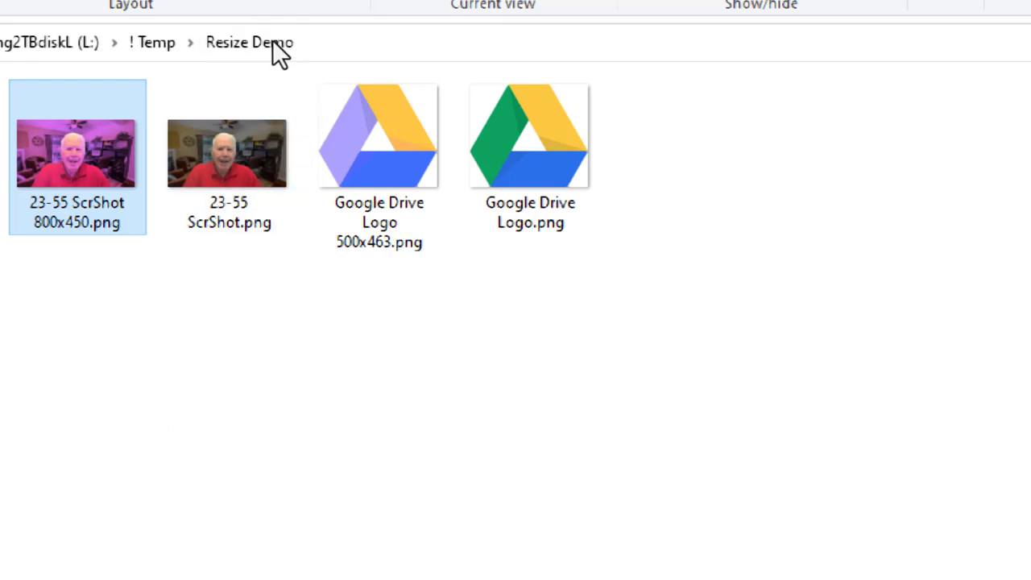
key(ctrl+shift+6)
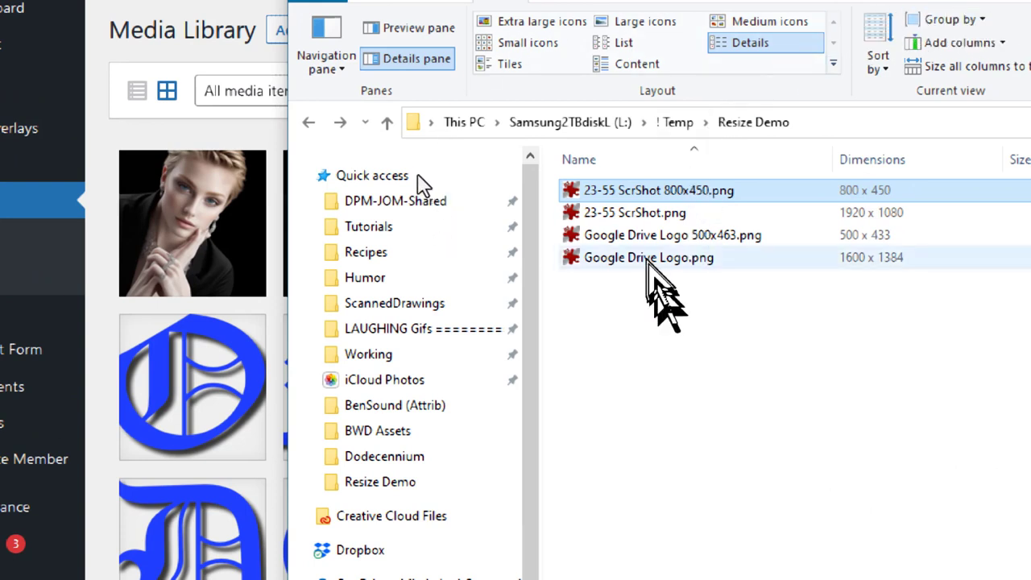
Upload the 800x450 screenshot and Google Drive Logo 500x463 into the WordPress Media Library
ctrl+click(645, 235)
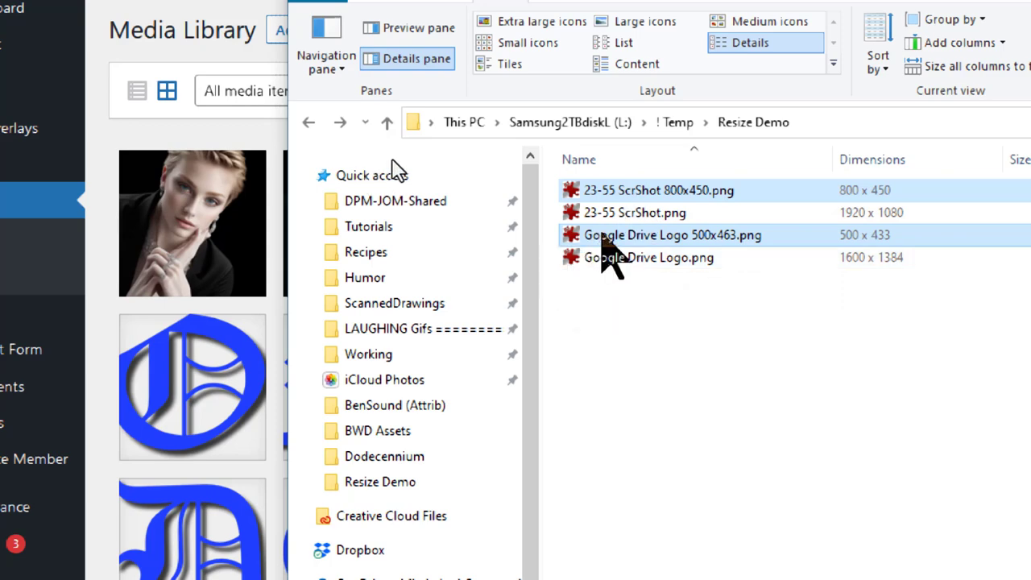
drag(602, 239, 179, 269)
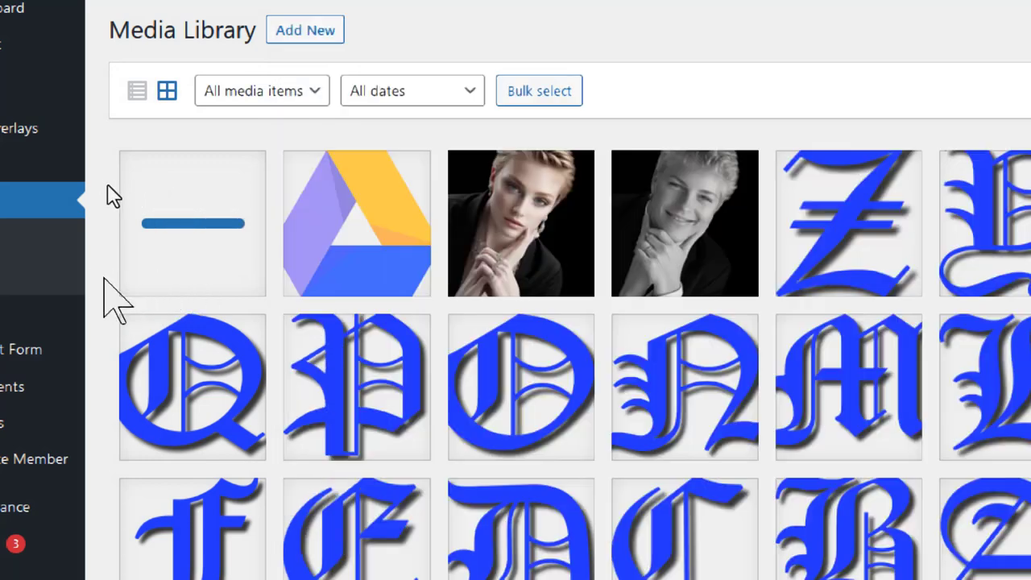
click(105, 282)
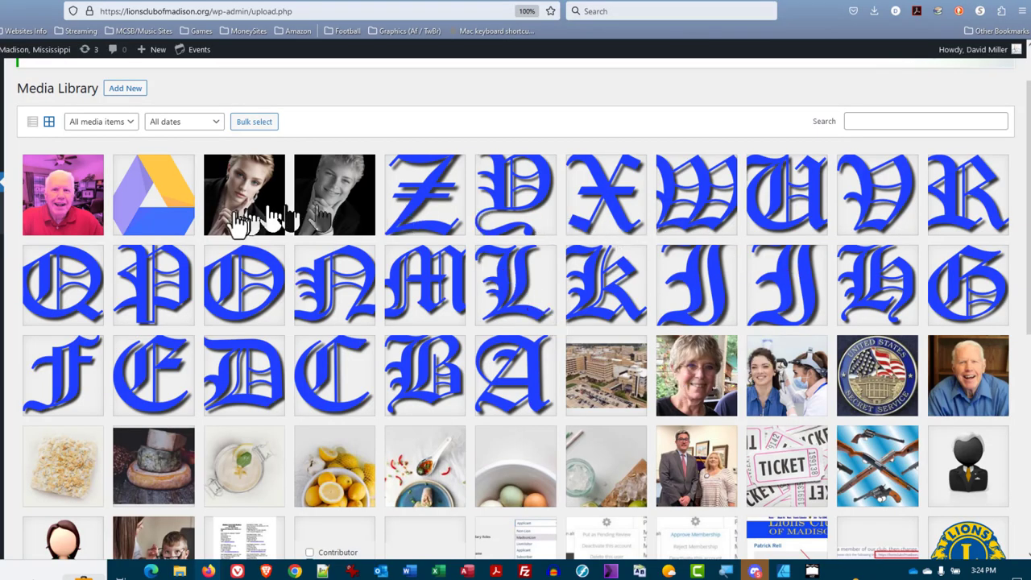
Give the new 800x450 screenshot alt text naming the person shown in Vlog Post #23-55
click(75, 201)
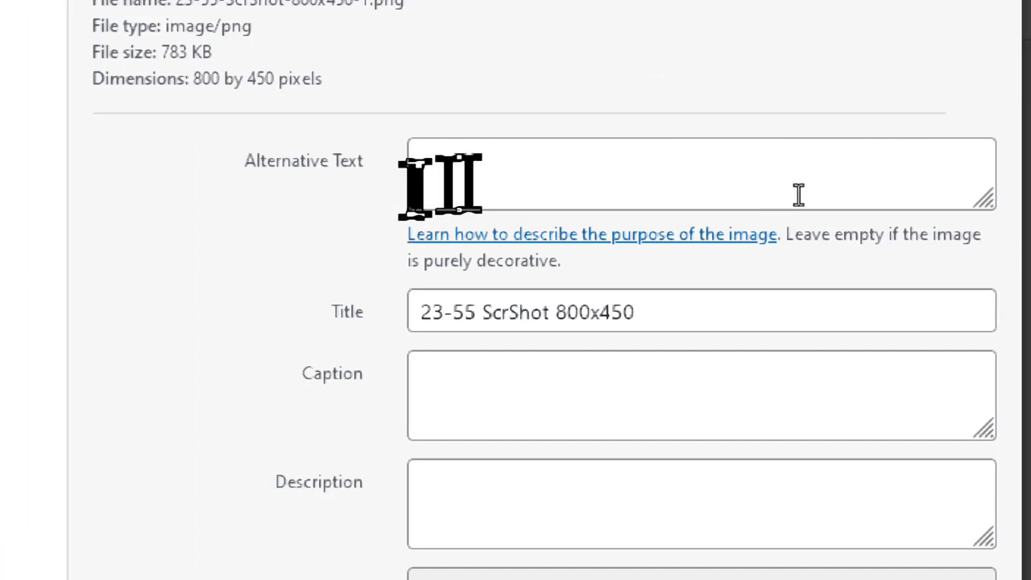
click(799, 192)
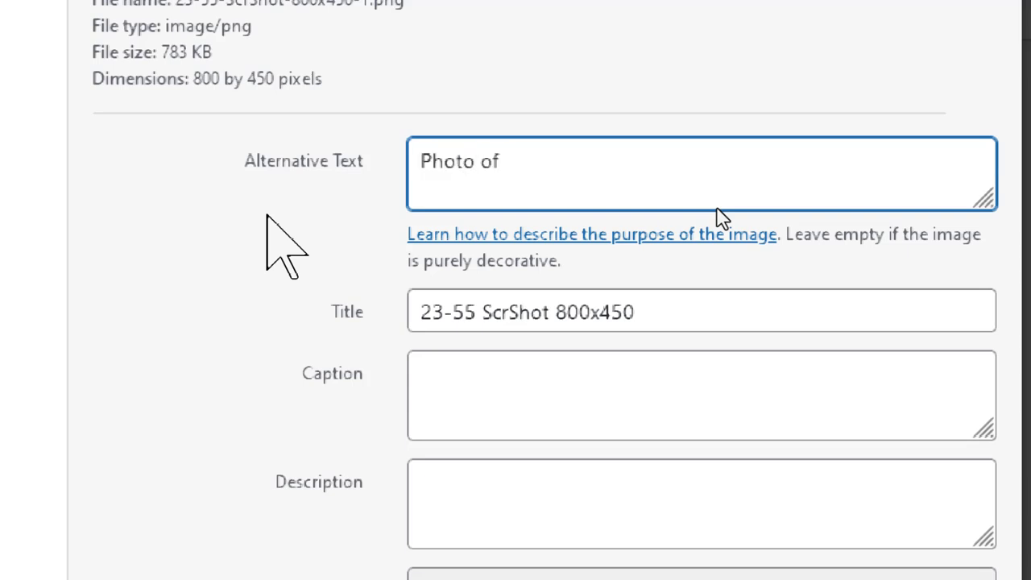
text(David in)
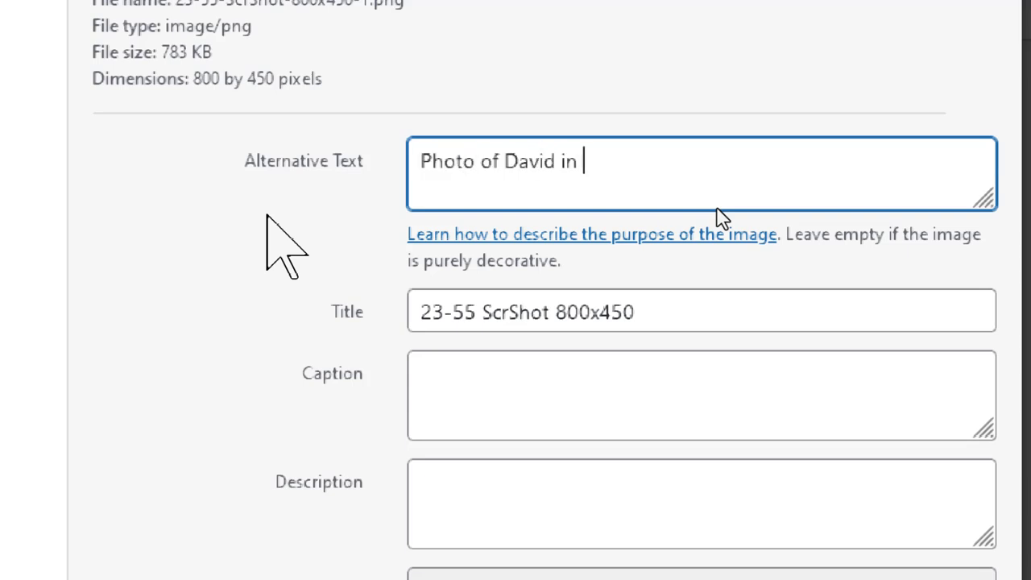
text( Vlog Post #23-)
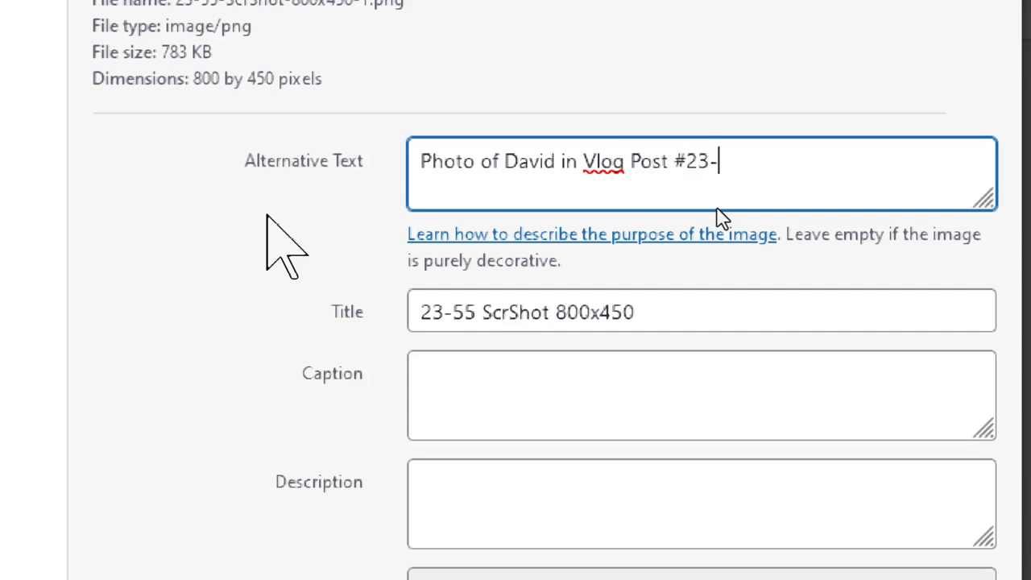
scroll(874, 269, up, 2)
text(Post #23-55)
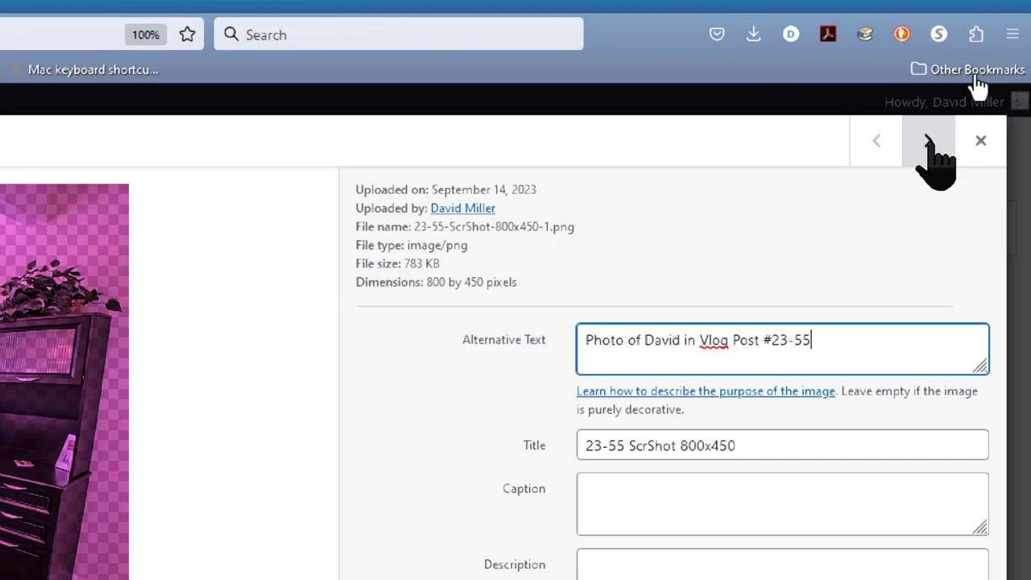
click(929, 141)
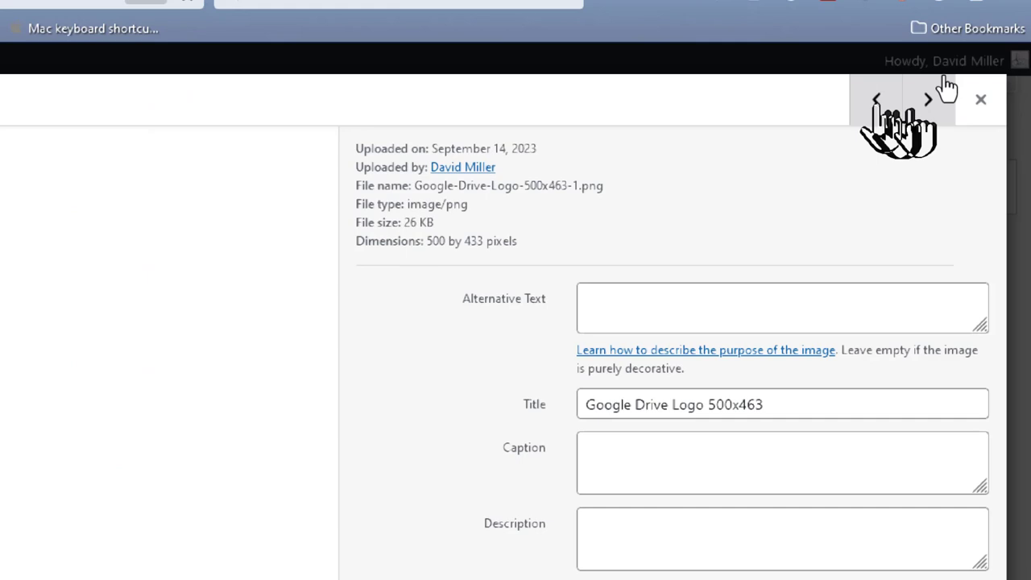
click(878, 100)
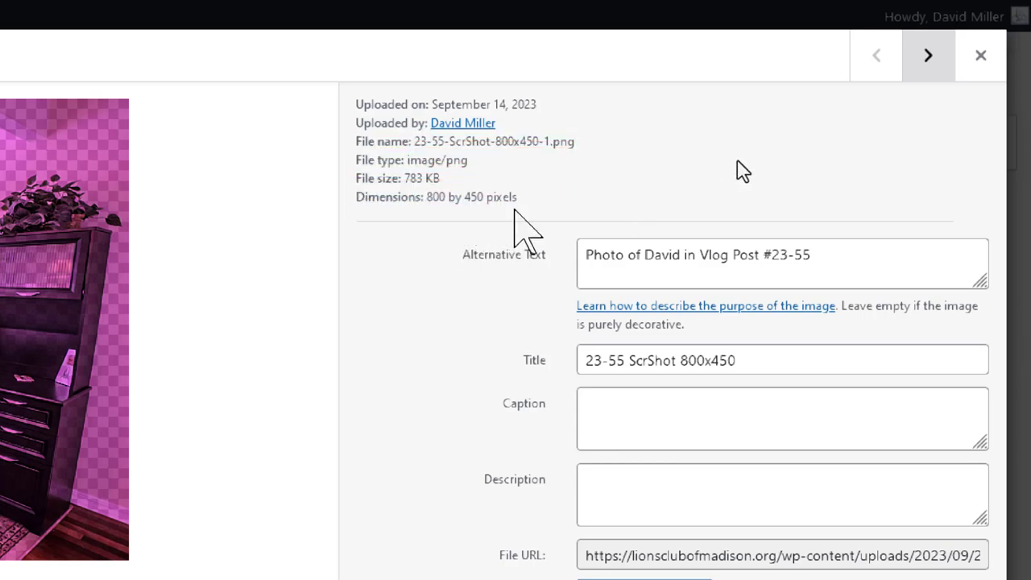
Retitle the screenshot as the person's name followed by 'in Vlog post 23-55'
click(748, 361)
key(ctrl+a)
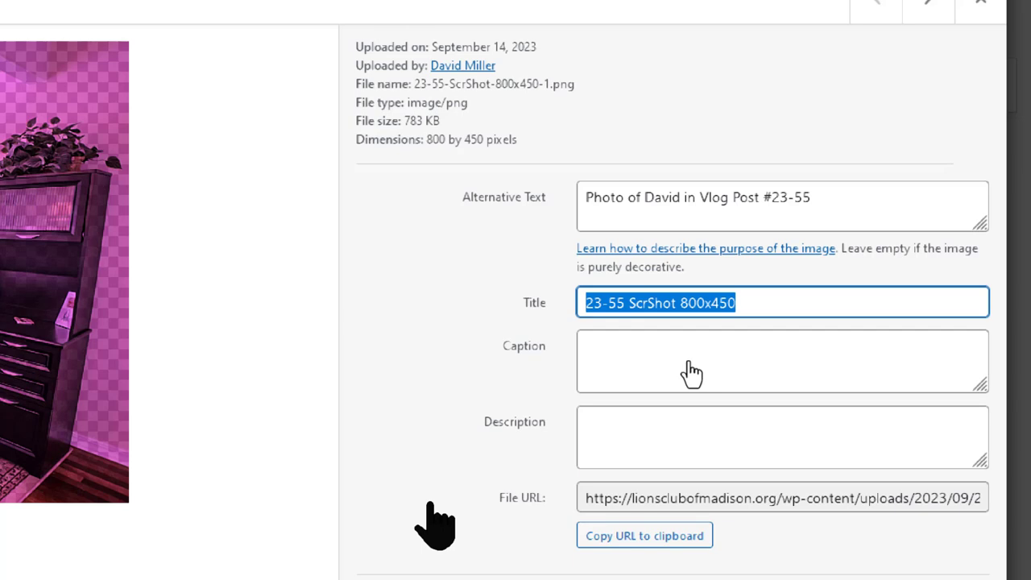
text(David in)
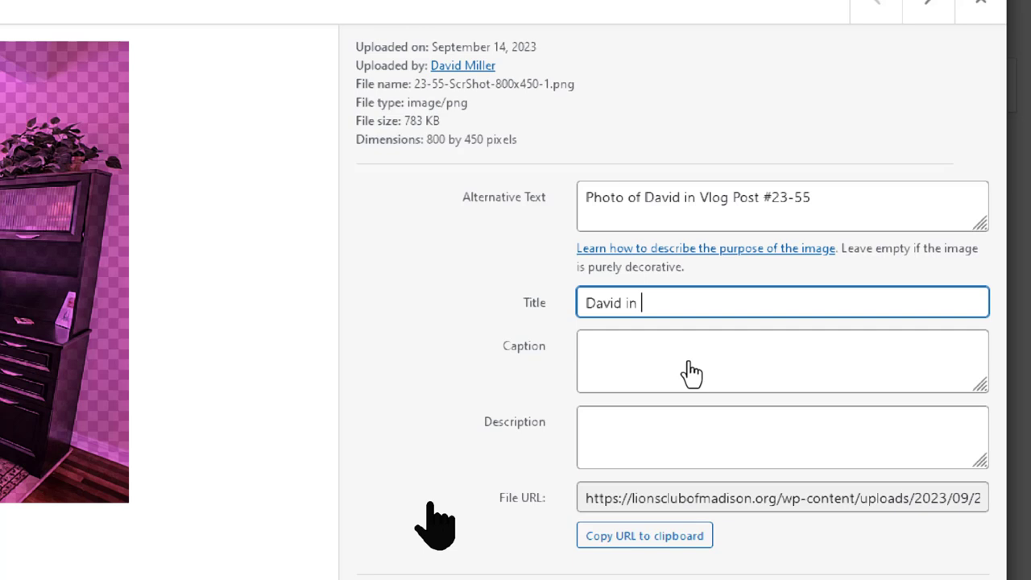
key(BackSpace)
key(BackSpace)
text(st 23-55)
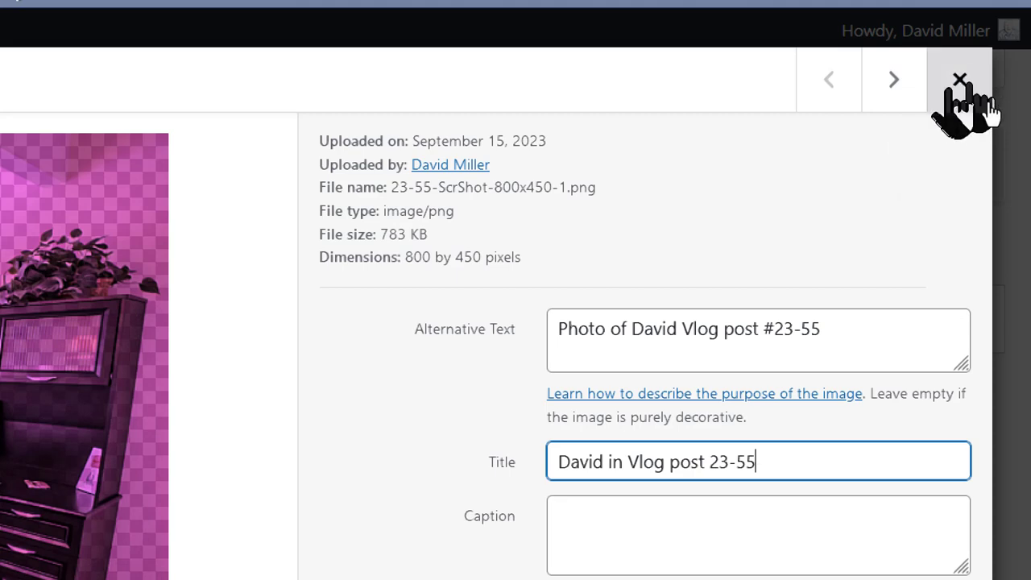
Give the Google Drive logo the alt text 'Image of the Google Drive Logo'
click(894, 80)
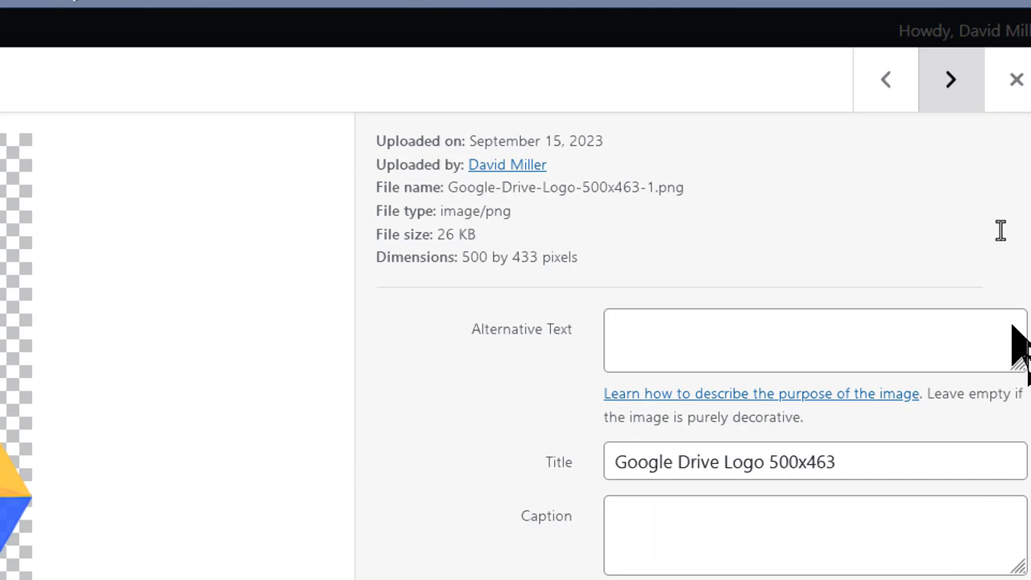
click(693, 330)
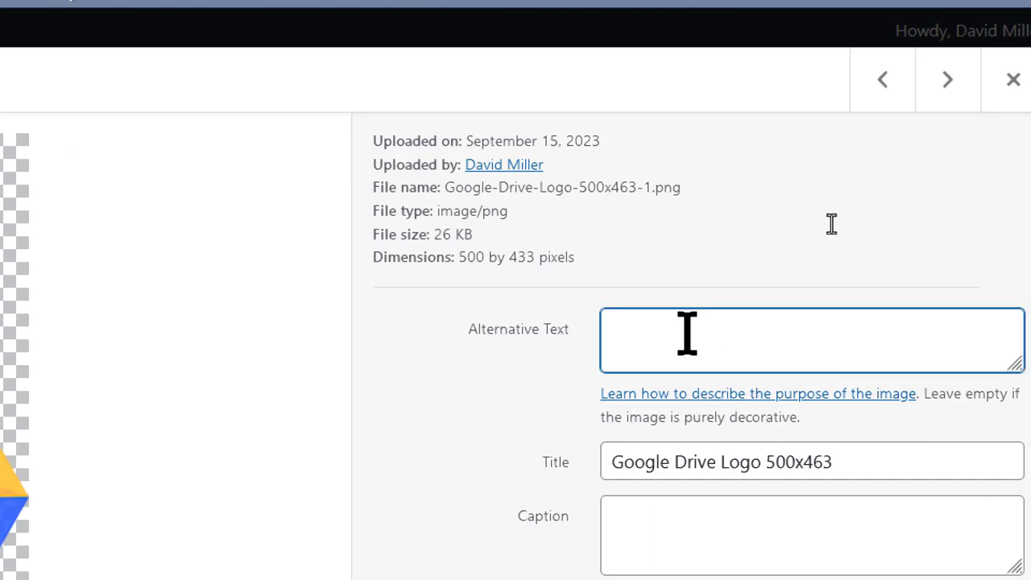
text(Image of the Goo)
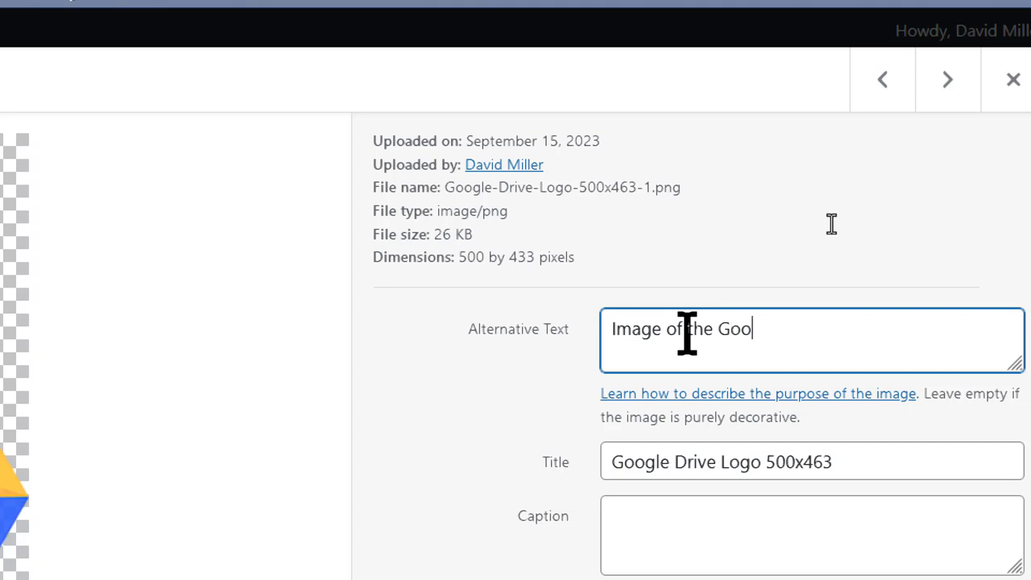
text(gle Drive Lo)
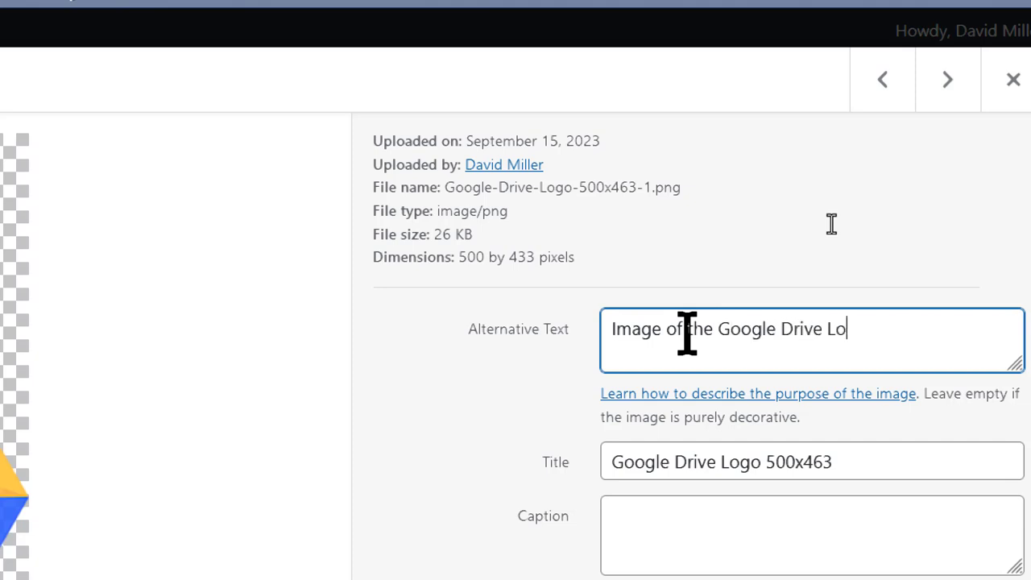
text(go)
Return to the screenshot's details, leaving its Caption and Description fields blank
click(880, 80)
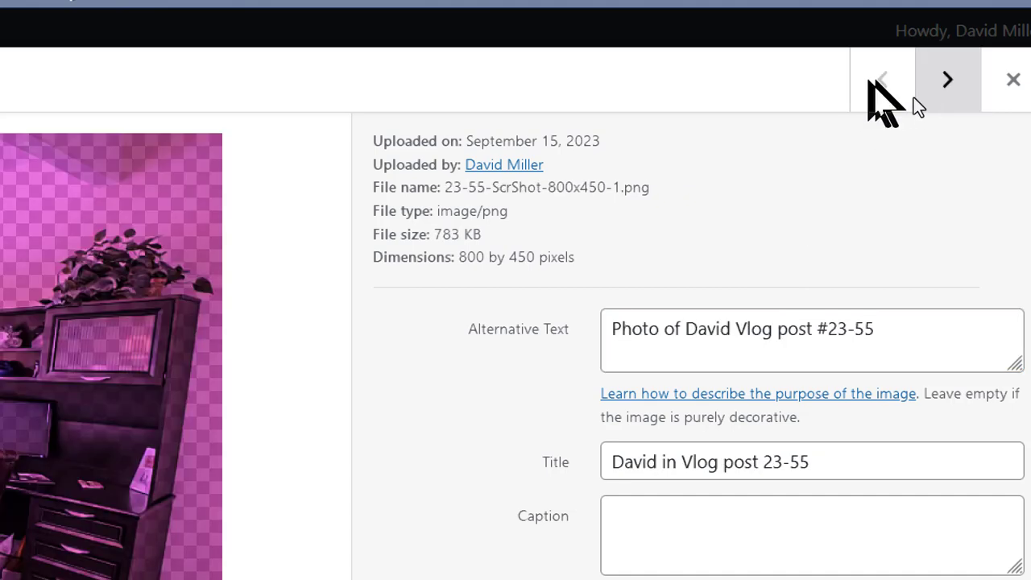
scroll(672, 302, down, 4)
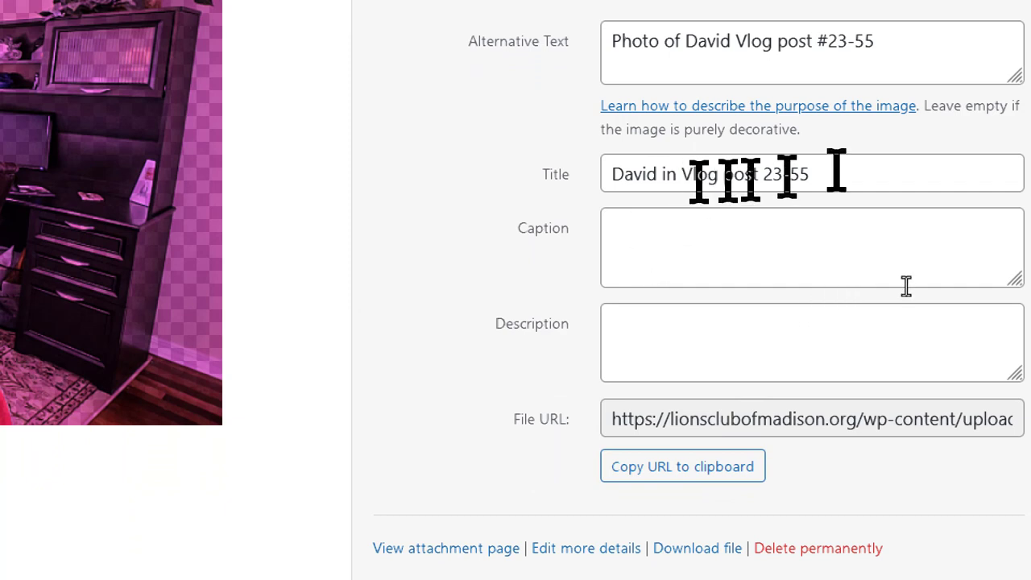
click(643, 239)
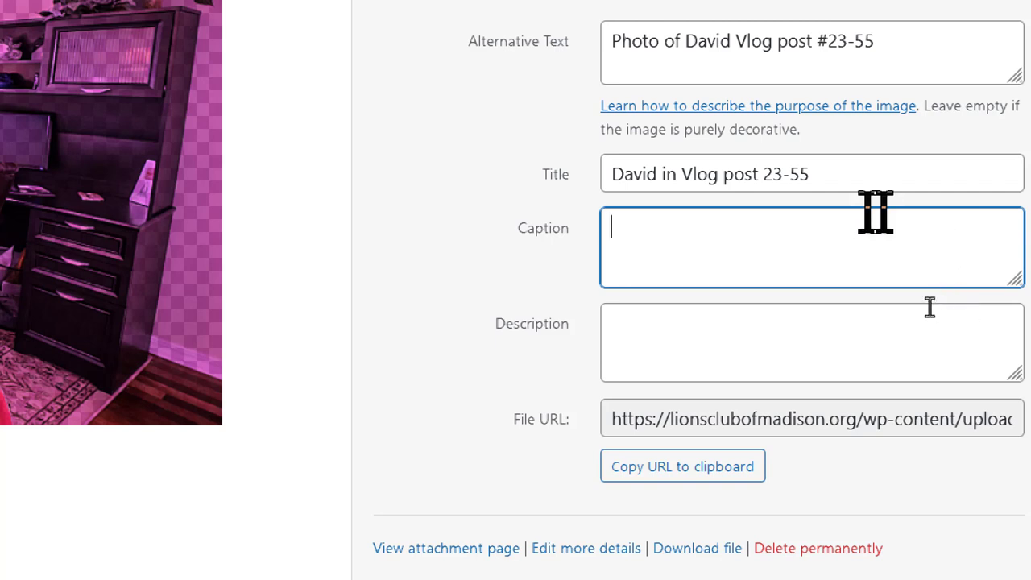
click(645, 323)
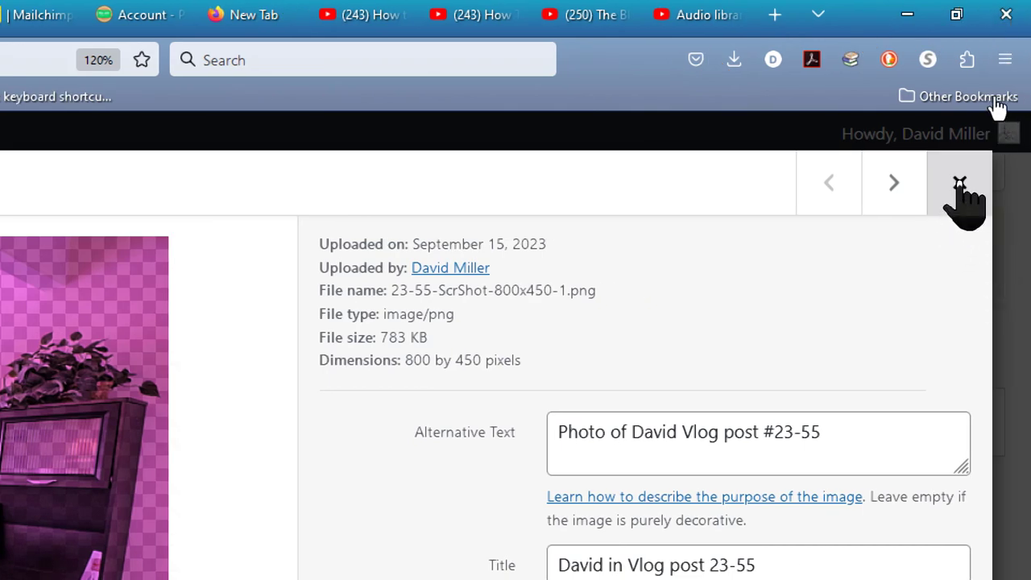
Close the screenshot's Attachment Details to get back to the Media Library grid
click(961, 184)
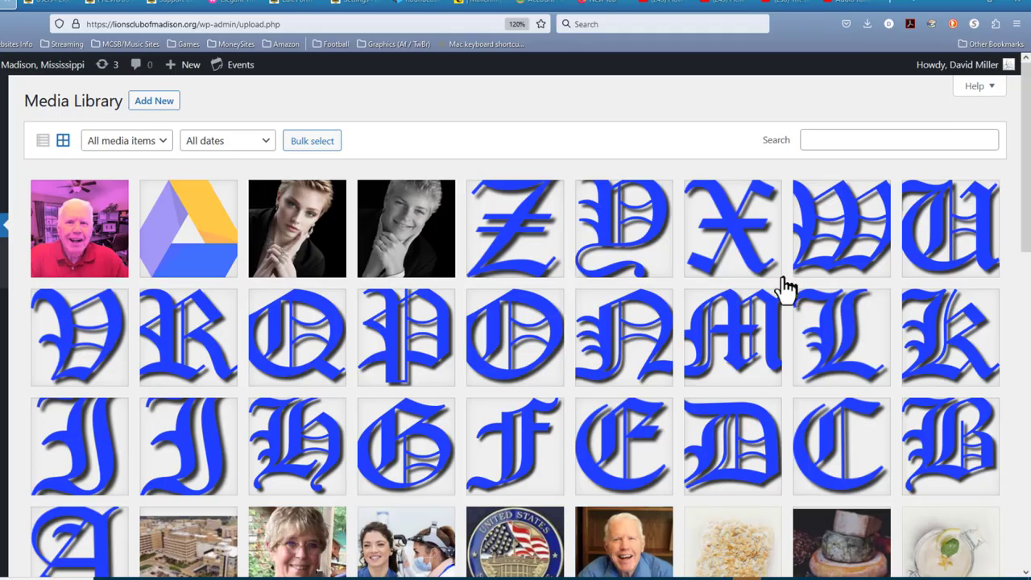
scroll(782, 281, down, 2)
scroll(782, 286, down, 8)
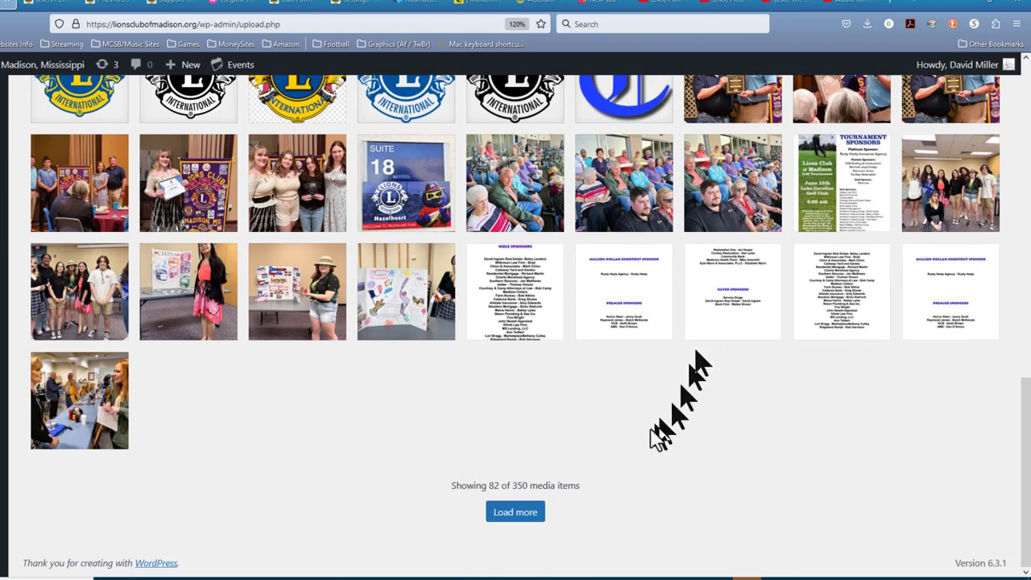
click(512, 515)
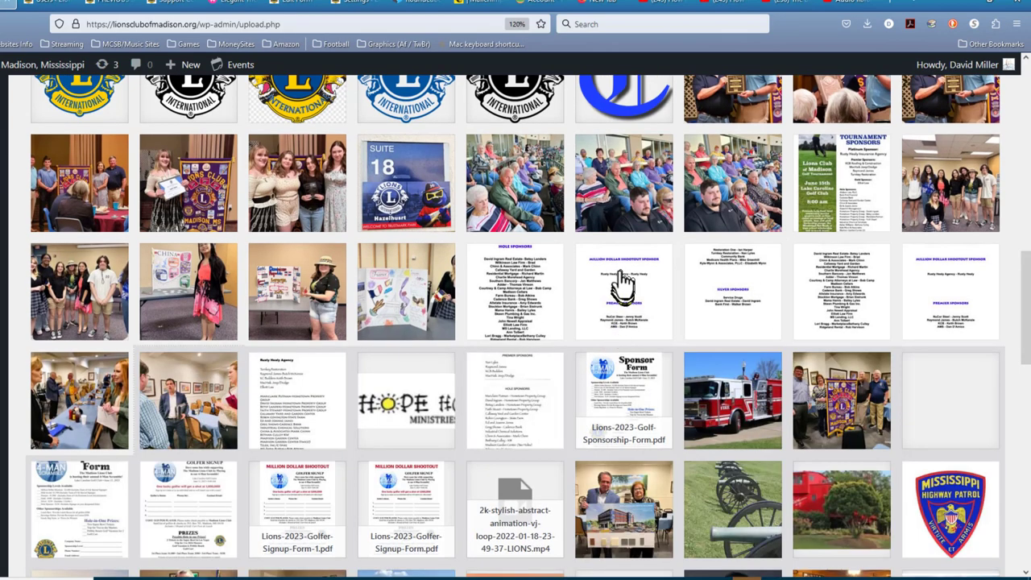
scroll(641, 262, down, 3)
scroll(641, 262, down, 10)
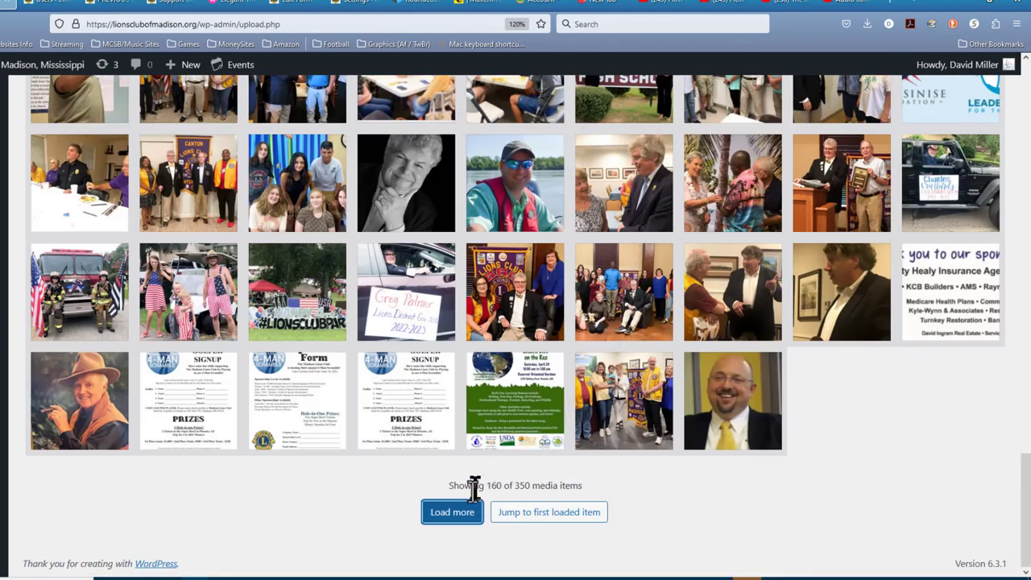
click(463, 525)
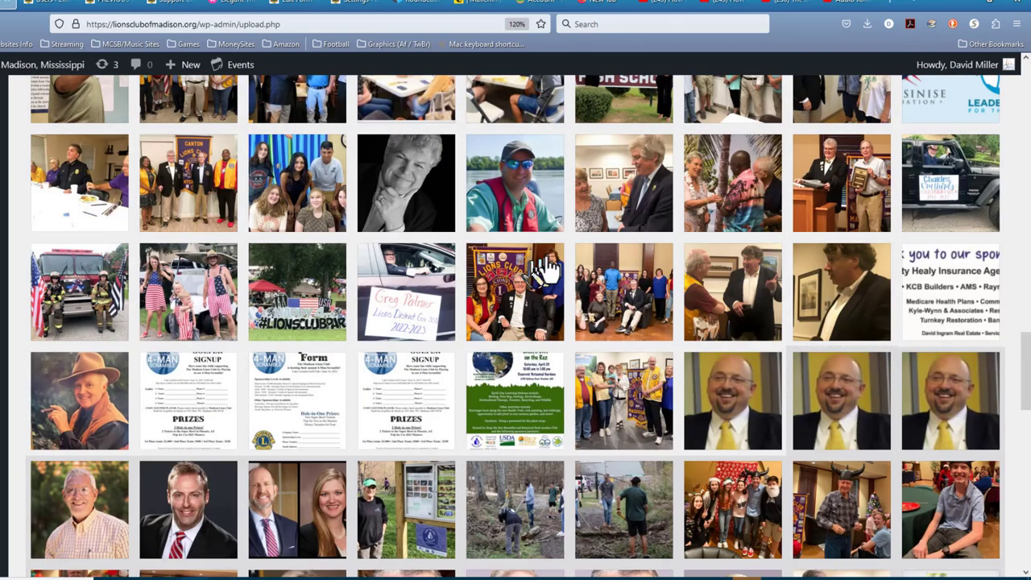
scroll(655, 278, down, 3)
scroll(654, 278, down, 10)
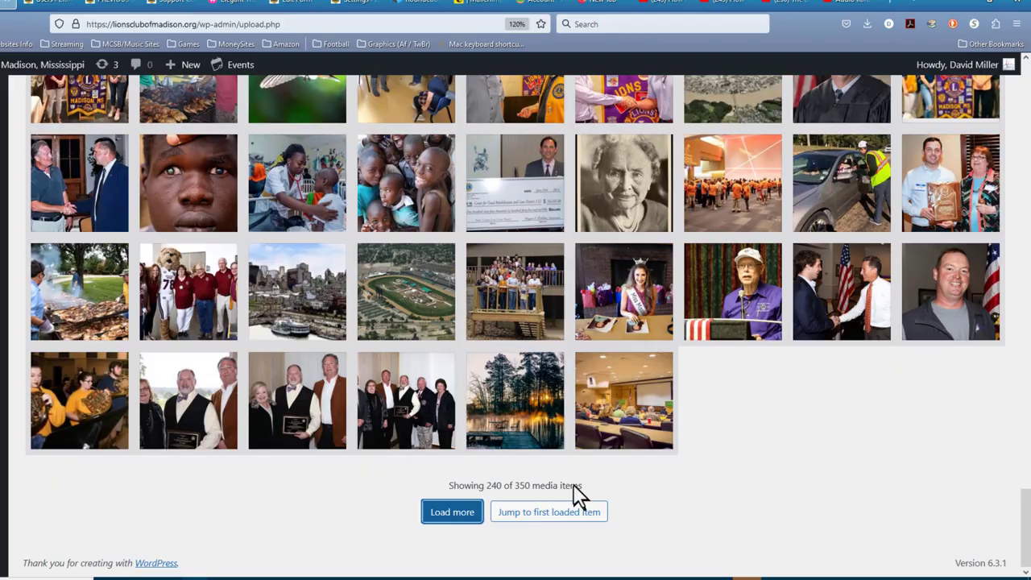
click(480, 521)
scroll(580, 338, up, 5)
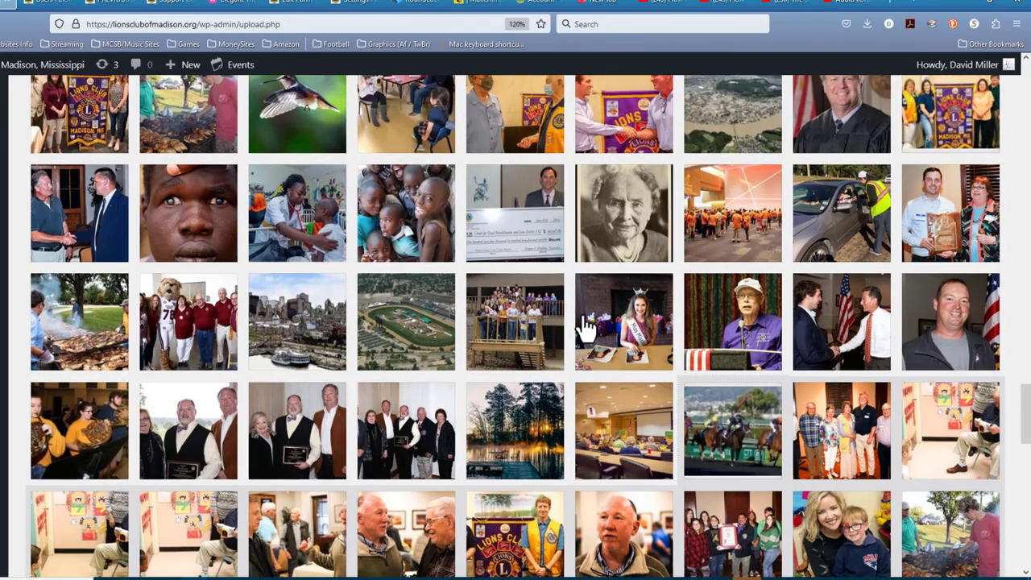
scroll(586, 327, up, 15)
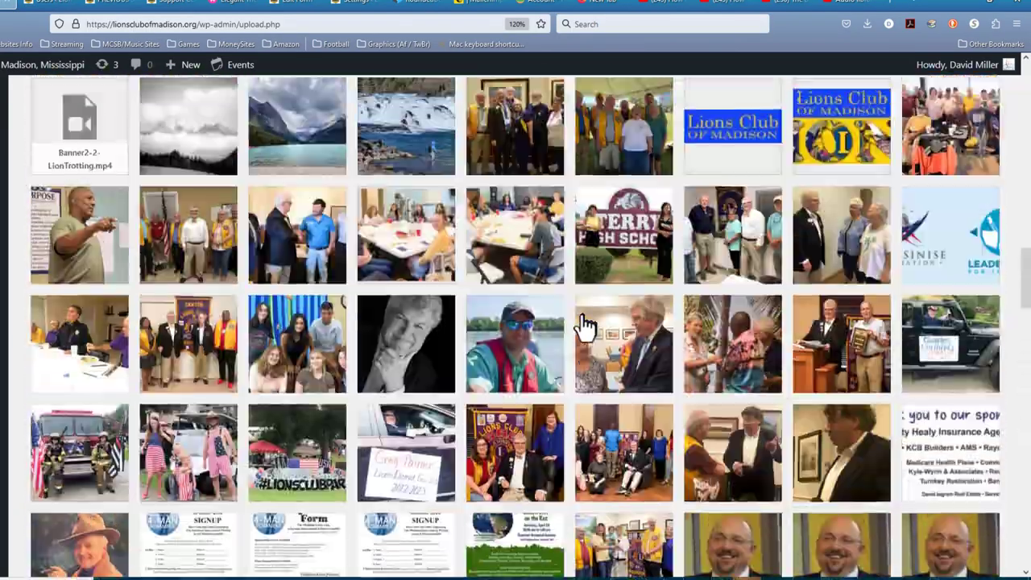
scroll(586, 327, up, 15)
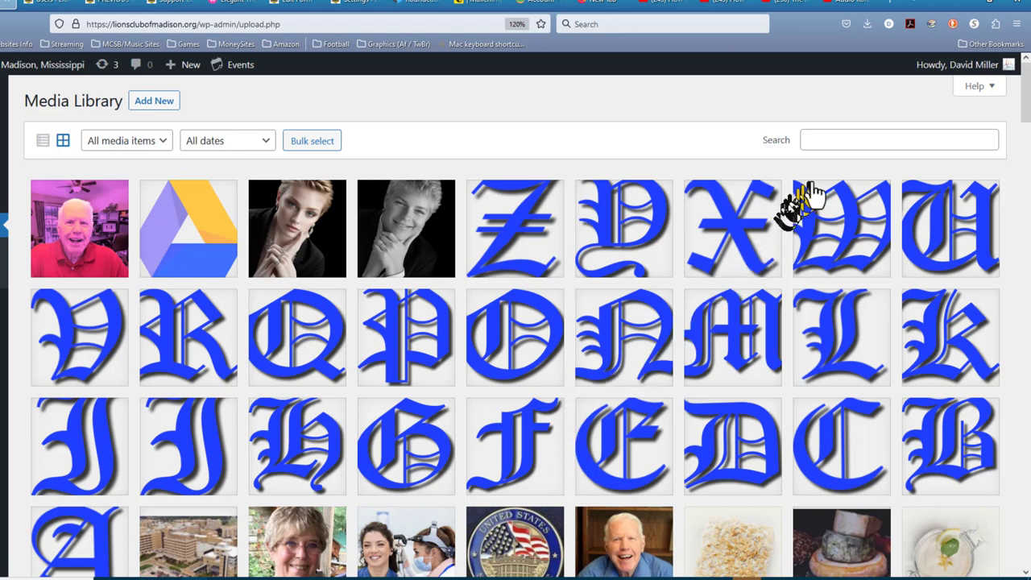
Search the Media Library for the person's first name, leaving 3 matching images
click(834, 143)
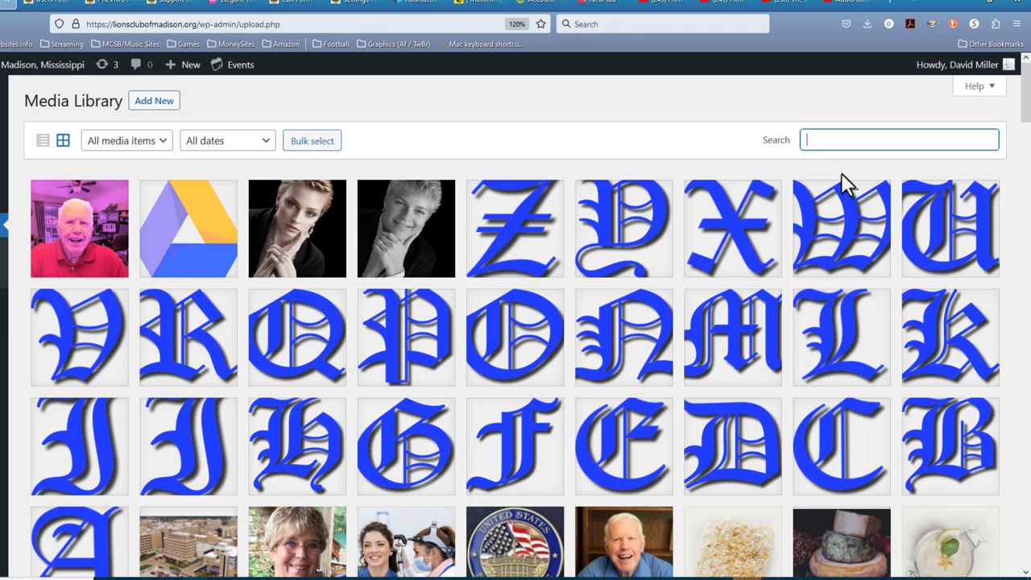
text(David)
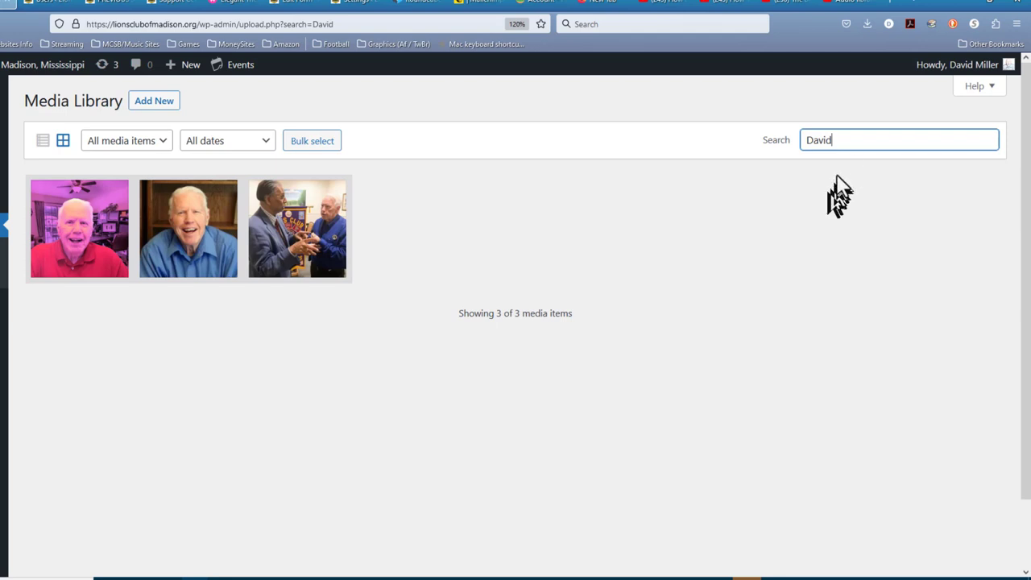
Delete the search term so every media item shows again
drag(846, 140, 776, 139)
key(BackSpace)
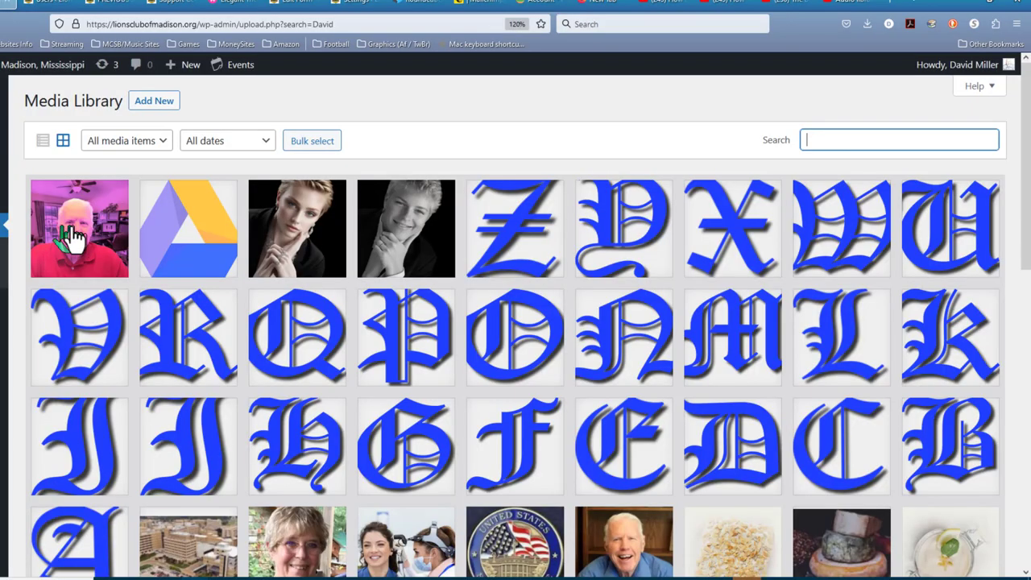
Permanently delete the pink-tinted red-shirt photo and the Google Drive logo, confirming each
click(76, 233)
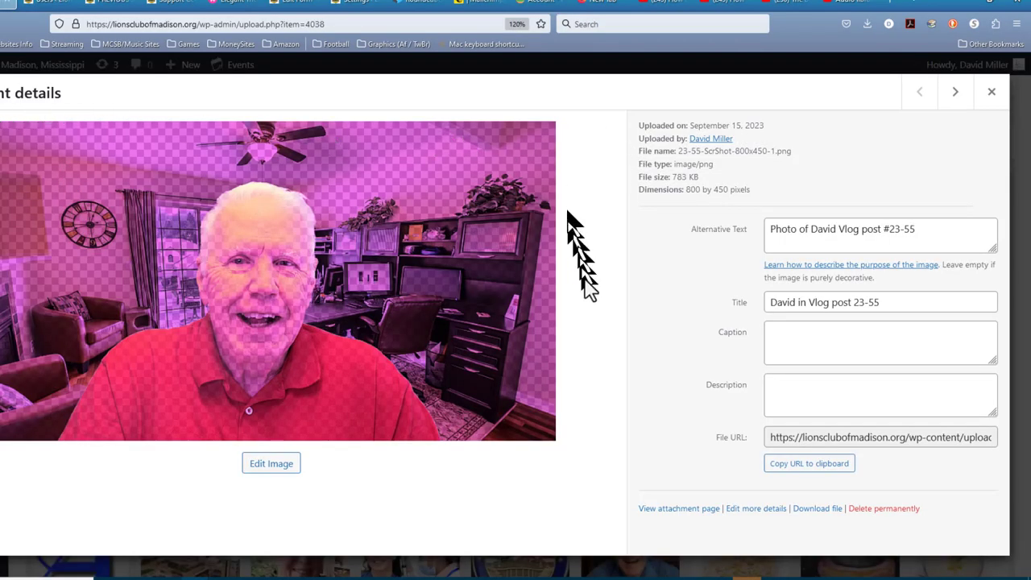
click(878, 509)
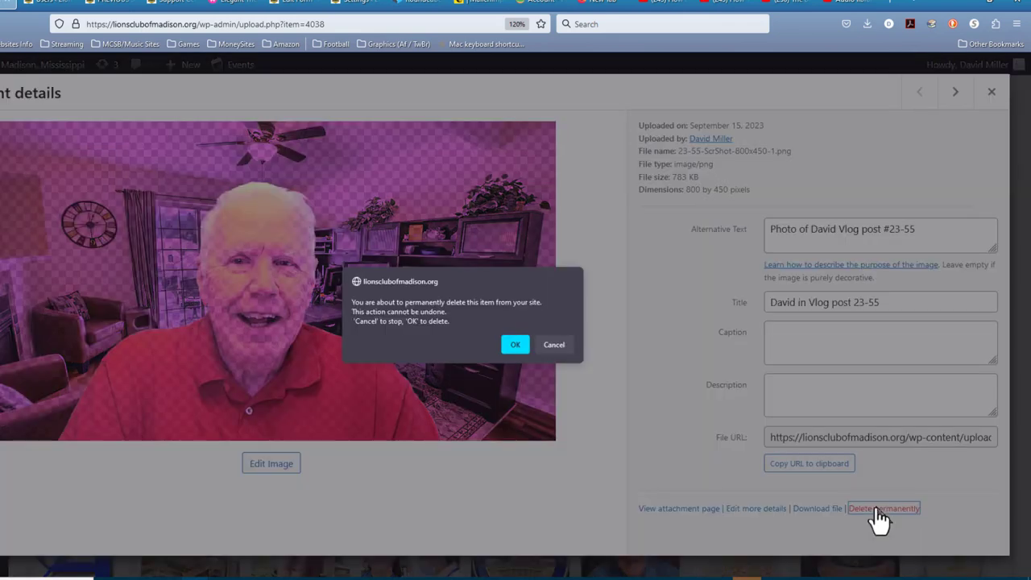
click(516, 345)
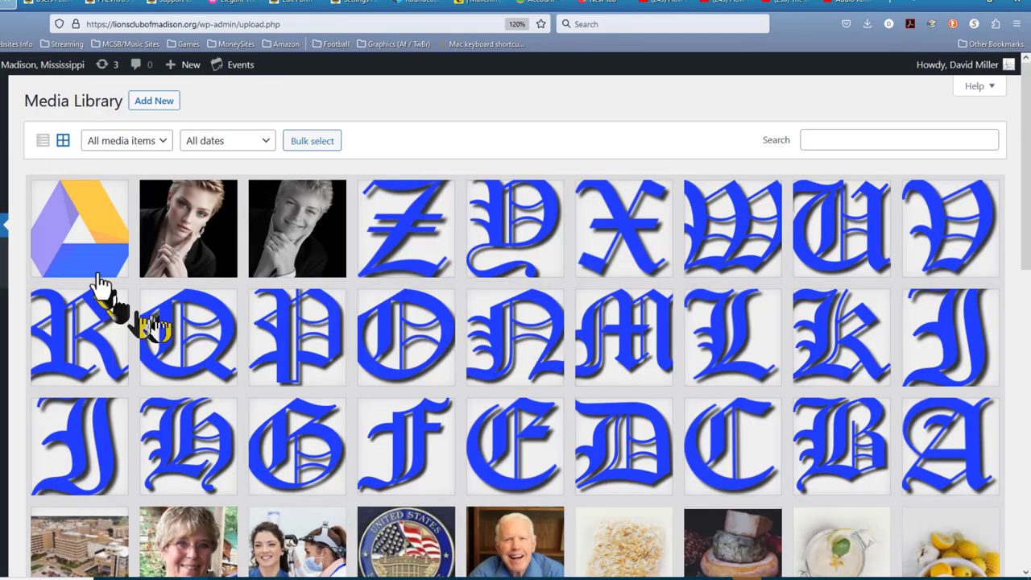
click(88, 232)
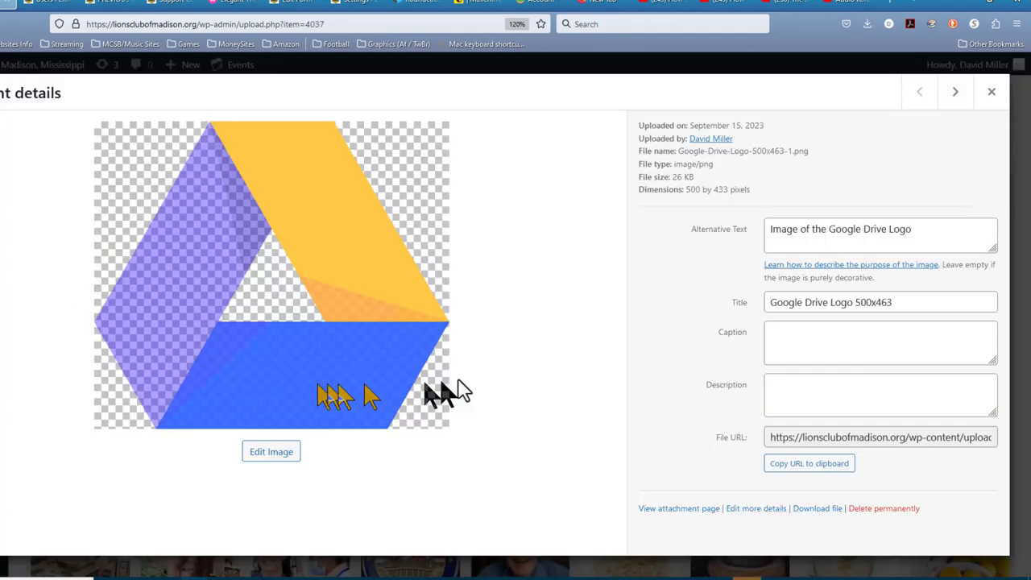
click(887, 510)
click(513, 345)
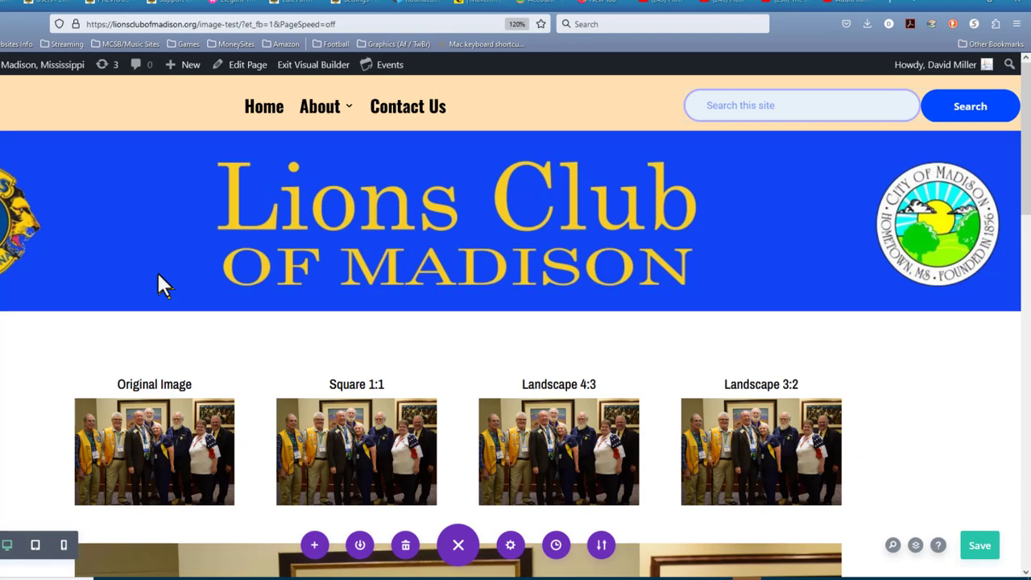
Scroll through the image-test page in the Visual Builder to review its photo rows
scroll(147, 256, down, 2)
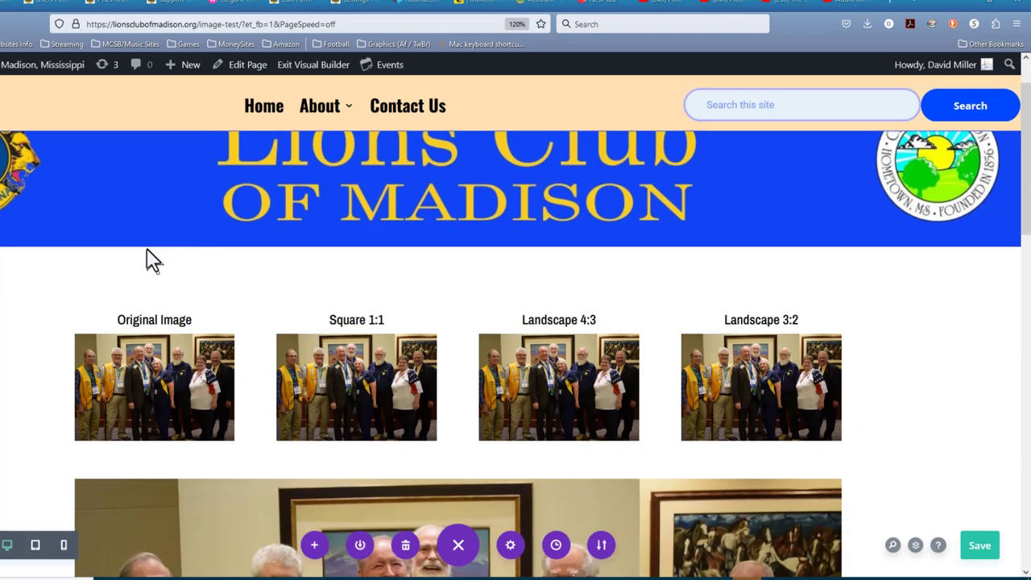
scroll(150, 262, down, 2)
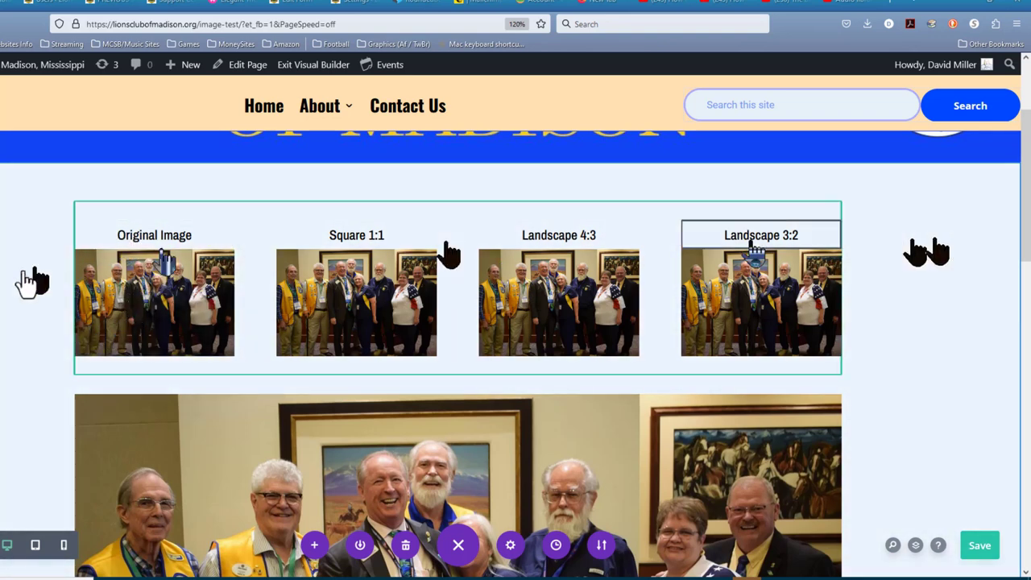
scroll(182, 435, down, 5)
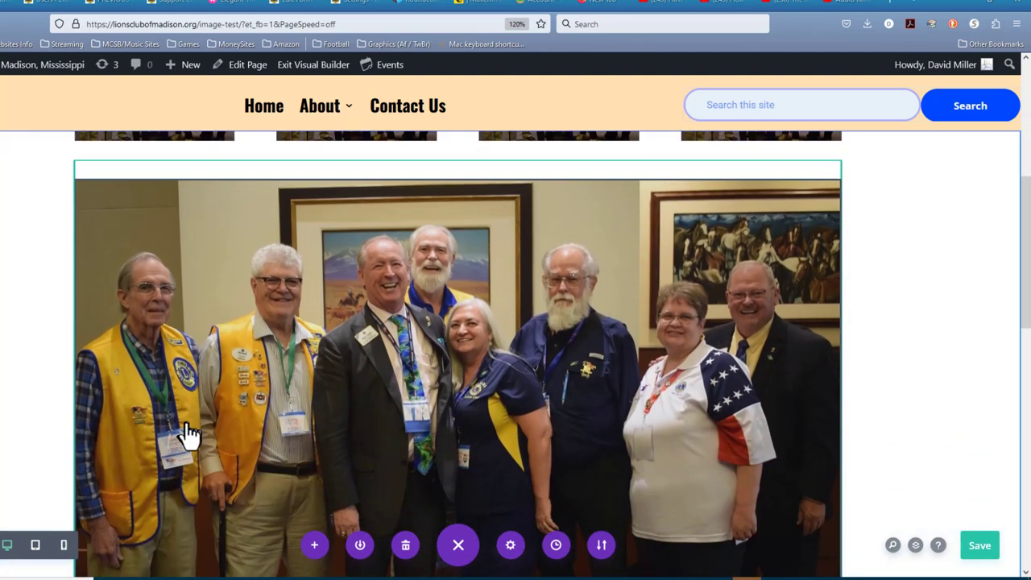
scroll(234, 446, up, 5)
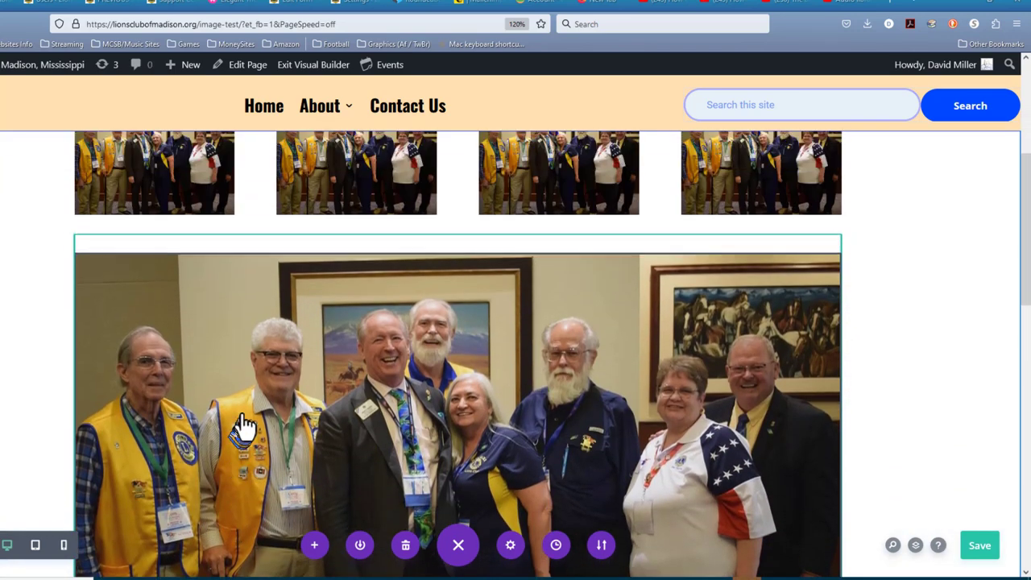
scroll(244, 407, down, 5)
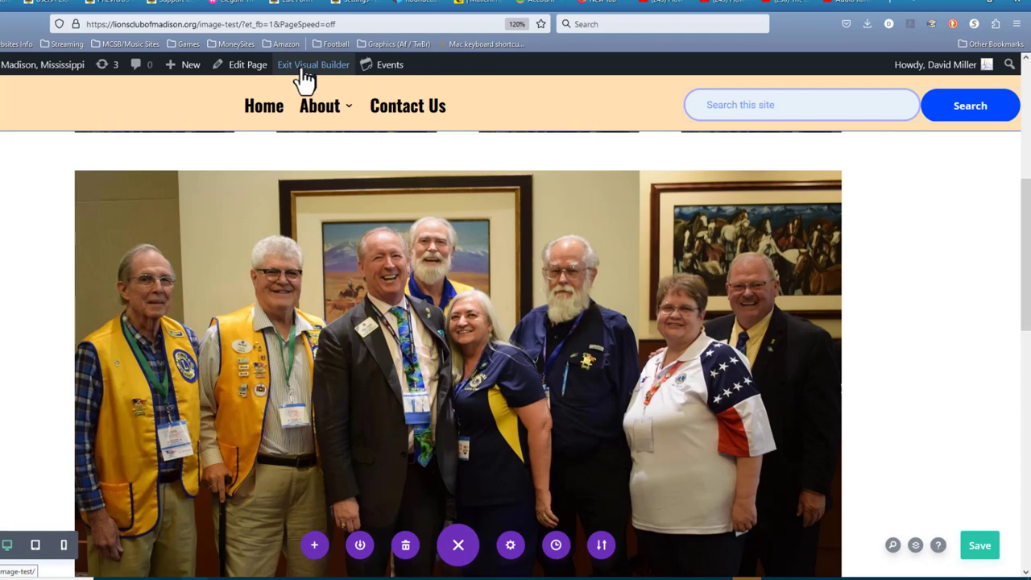
Exit the Visual Builder and check the live page's portrait crops and full-width photo
click(305, 71)
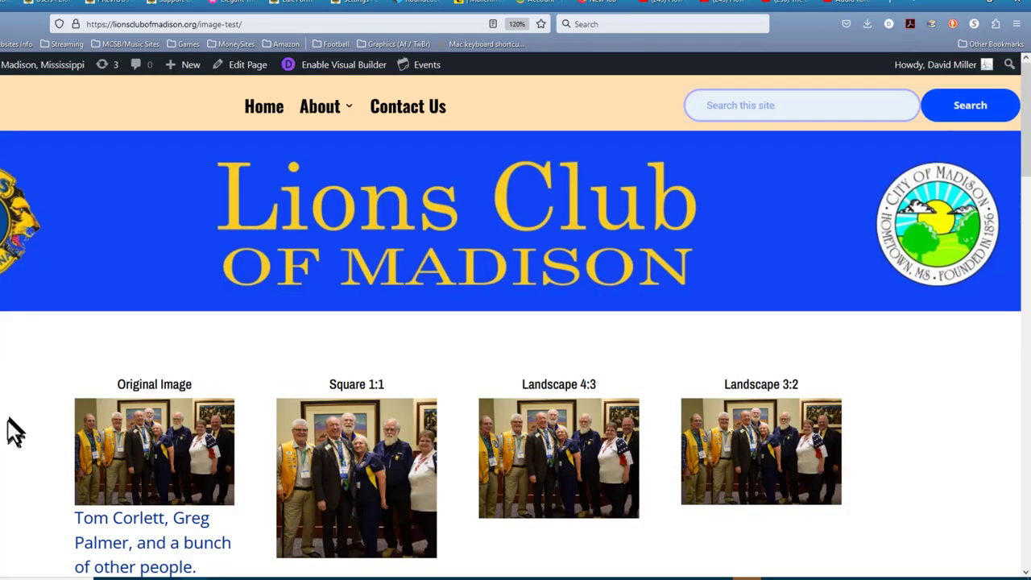
scroll(8, 421, down, 1)
scroll(15, 433, down, 1)
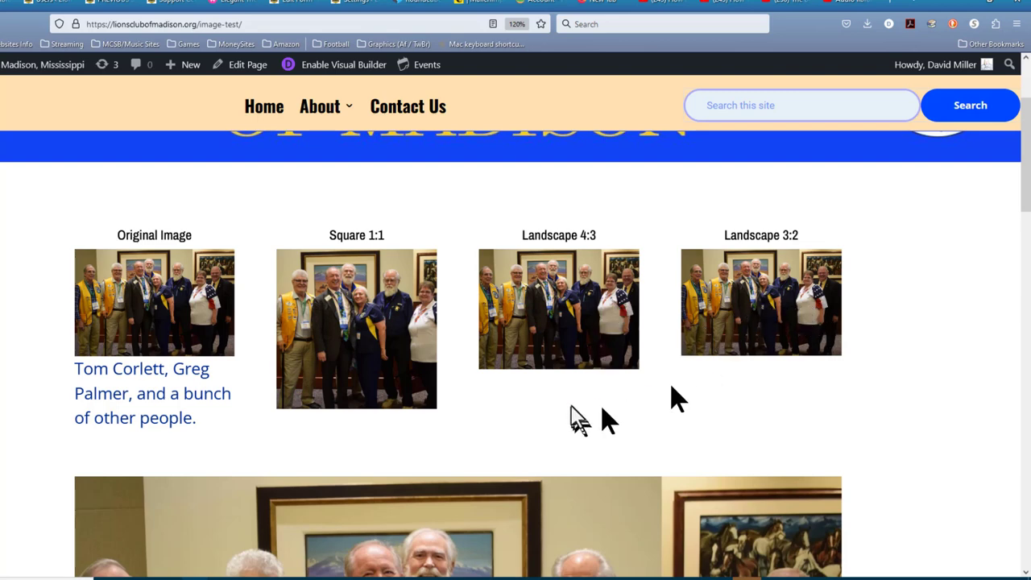
scroll(564, 323, down, 8)
scroll(545, 320, down, 3)
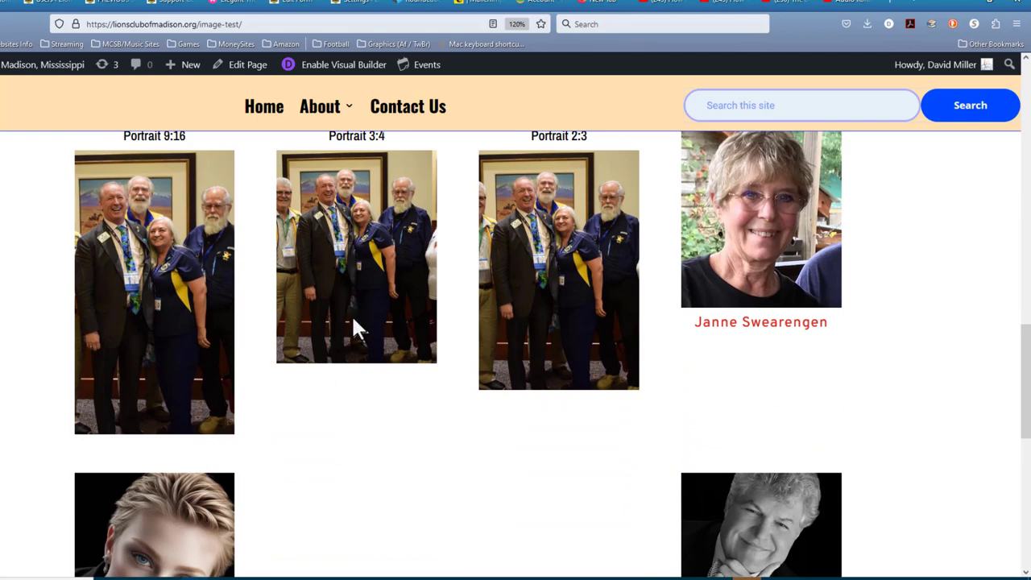
scroll(366, 355, up, 1)
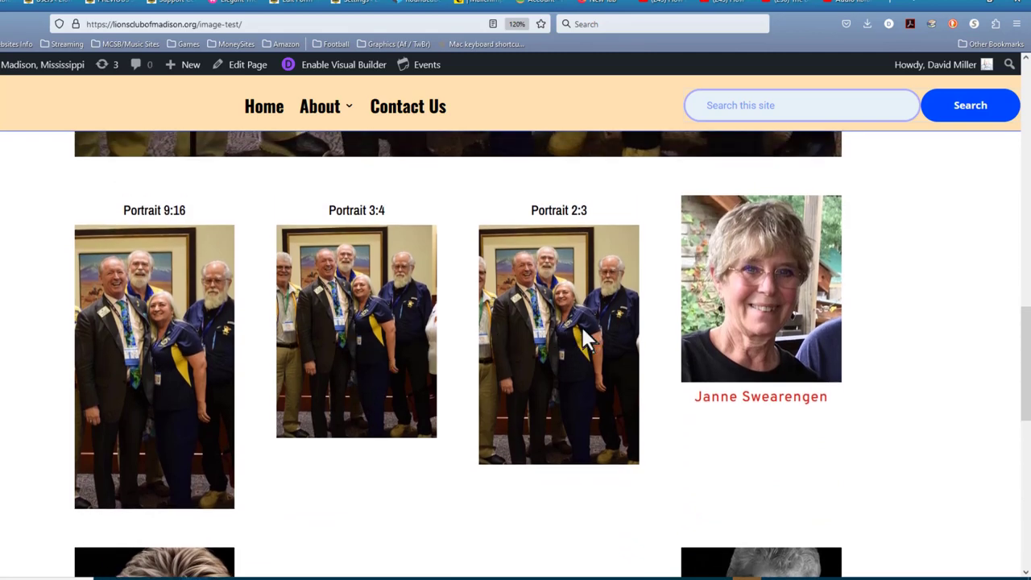
scroll(460, 403, up, 1)
scroll(466, 419, up, 10)
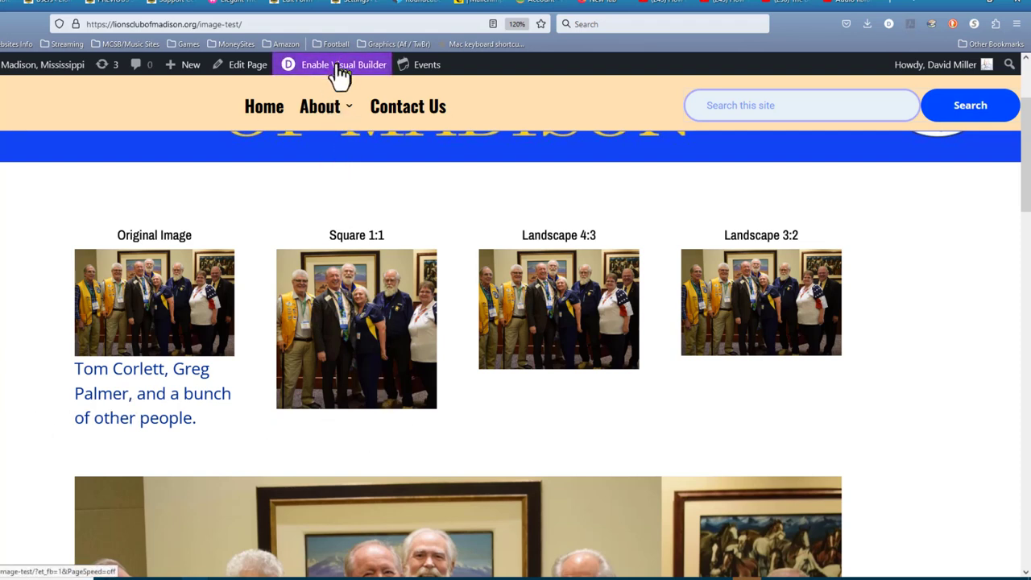
Open the Landscape 4:3 image module's settings in the Visual Builder
click(340, 70)
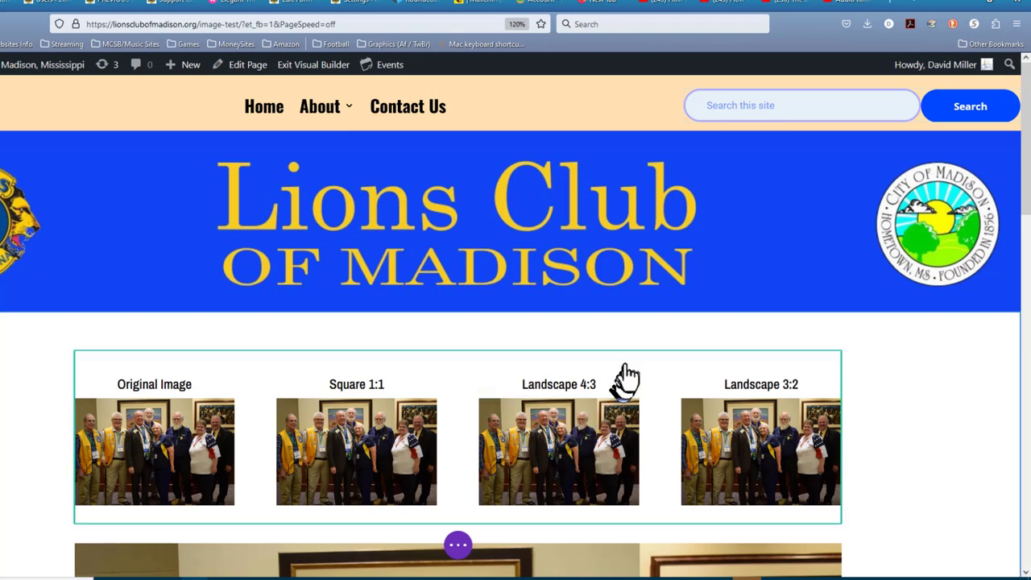
scroll(622, 375, down, 2)
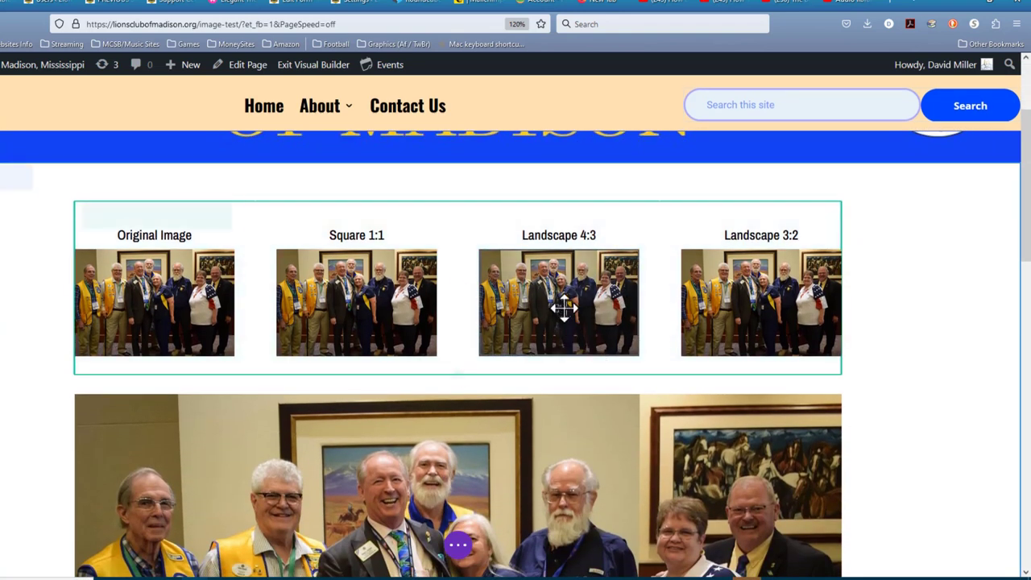
mouse_move(561, 318)
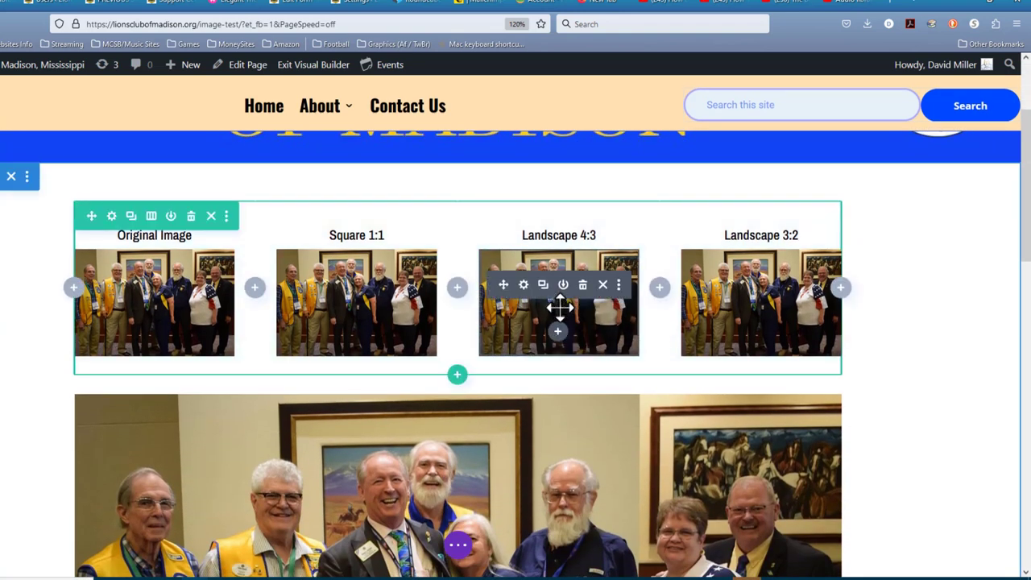
click(524, 287)
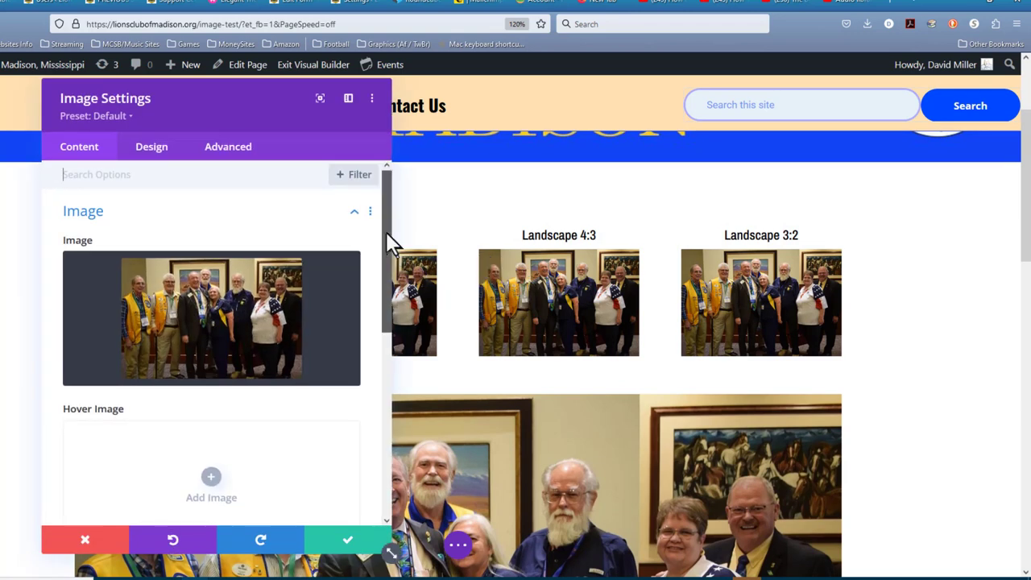
drag(386, 232, 381, 407)
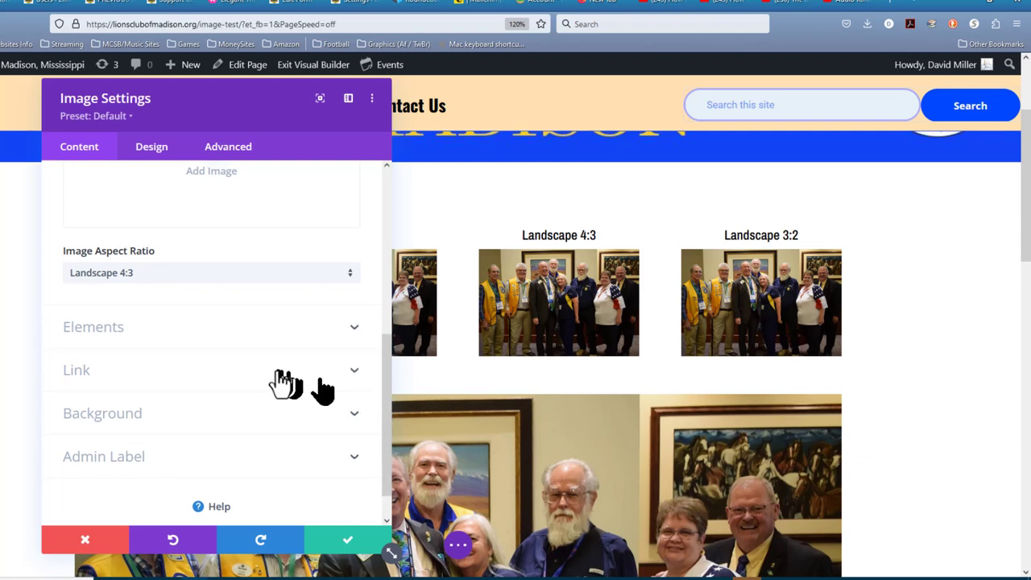
Switch Title, Caption and Description to YES under Elements and apply the change
click(357, 337)
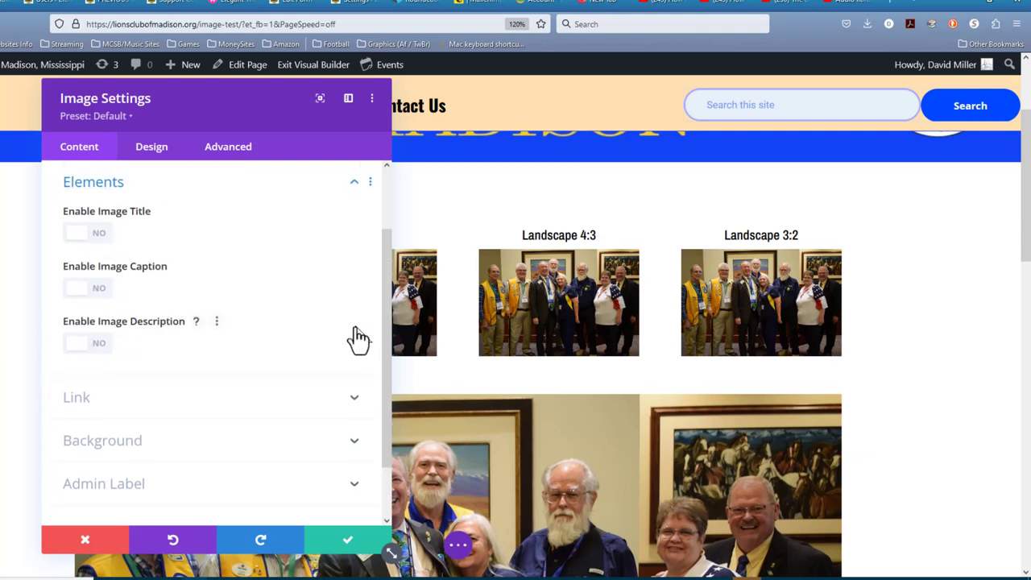
click(84, 235)
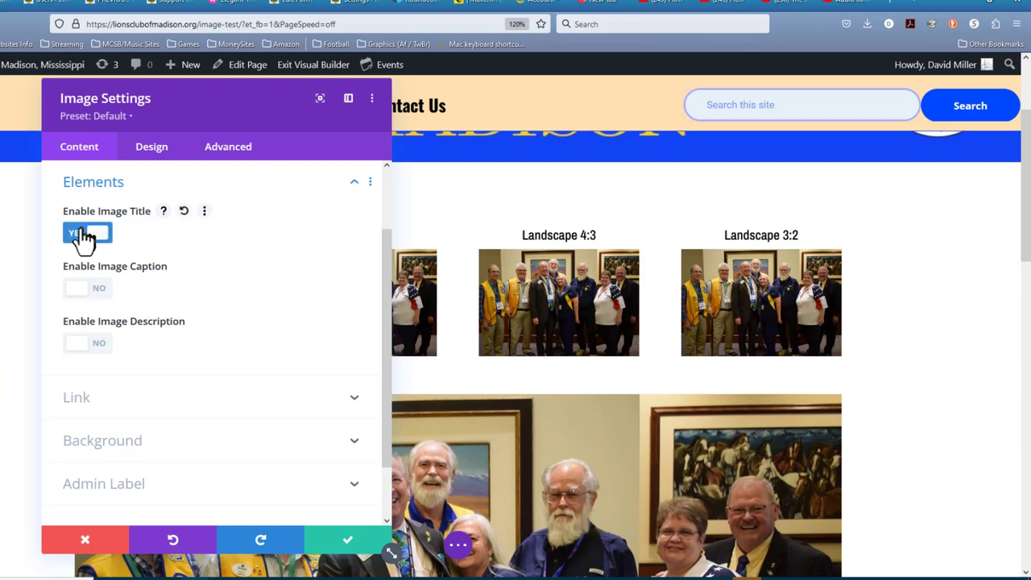
click(83, 297)
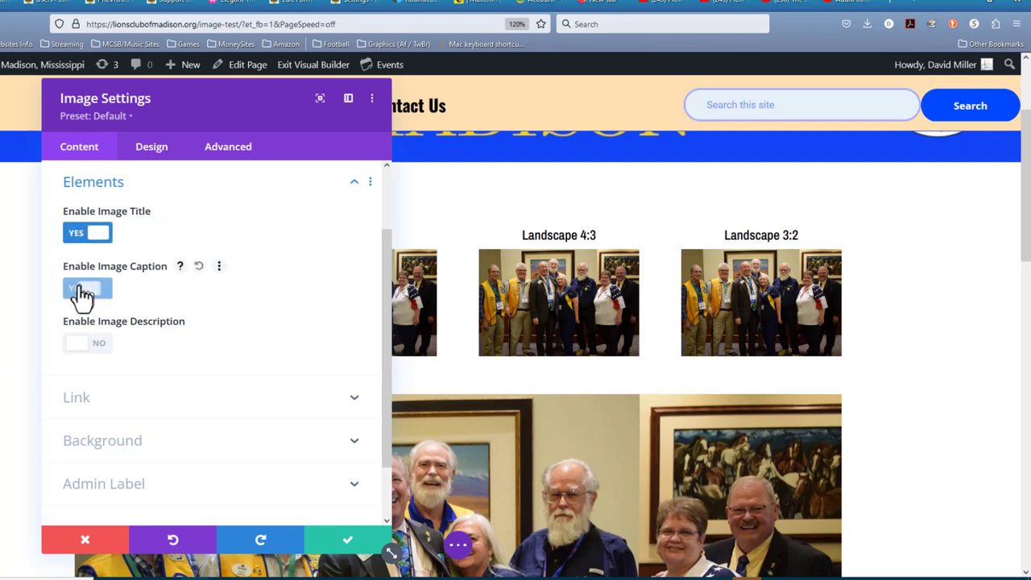
click(87, 346)
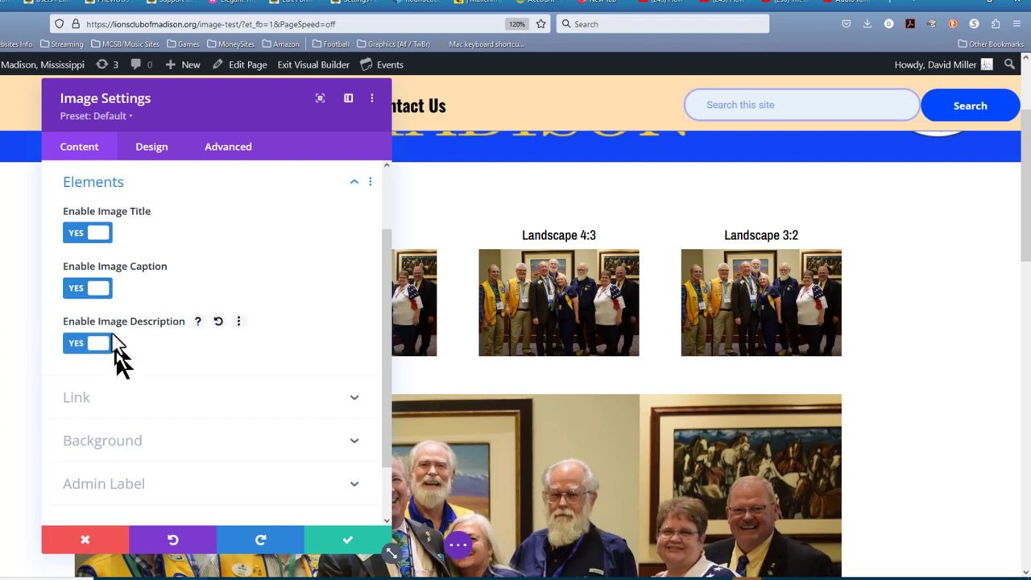
click(346, 544)
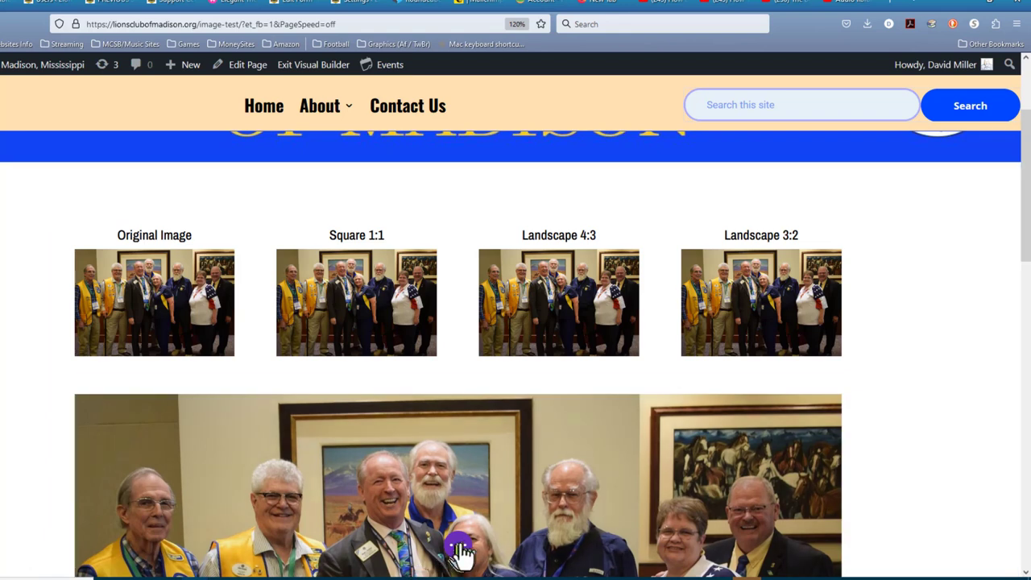
Save the page changes and exit the Visual Builder
click(459, 548)
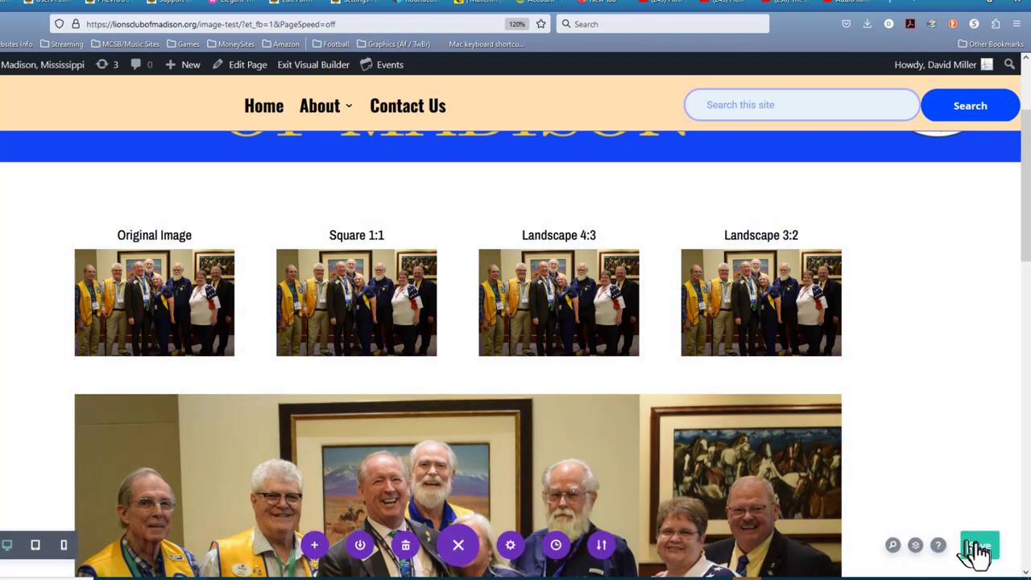
click(978, 546)
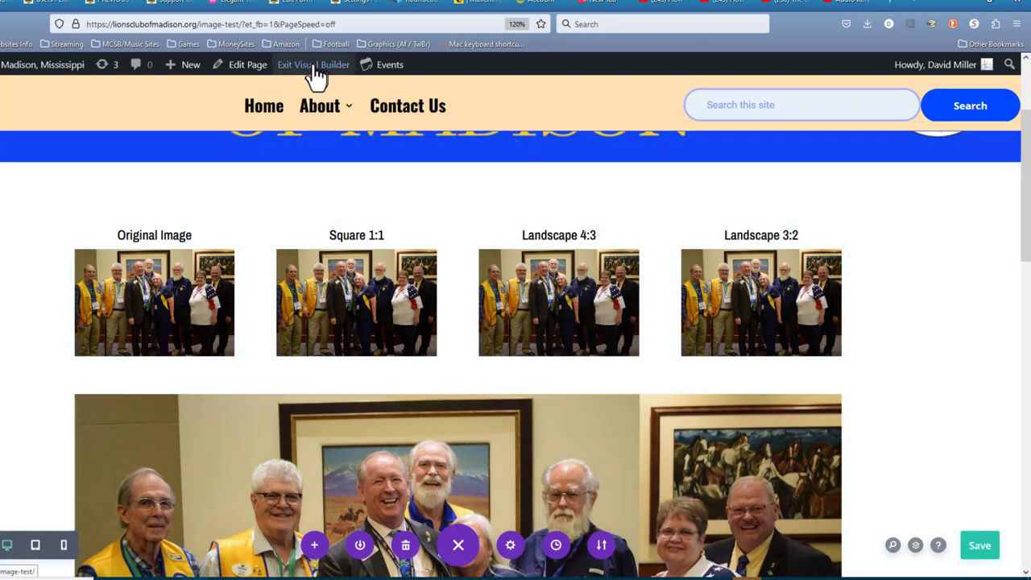
click(314, 70)
Scroll the live page to check the Landscape 4:3 image's title, caption and description
mouse_move(320, 105)
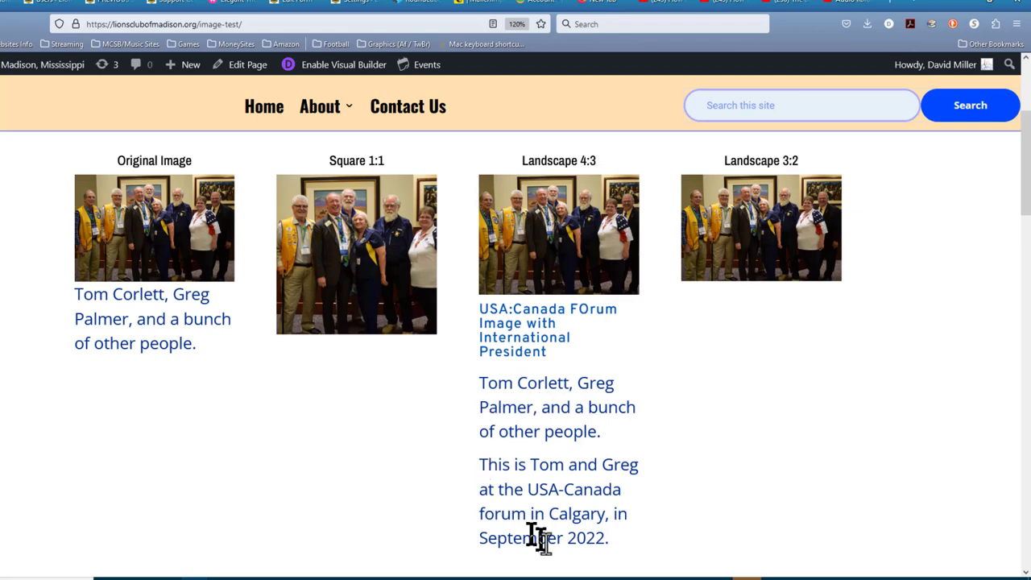
scroll(681, 512, down, 2)
scroll(709, 443, up, 3)
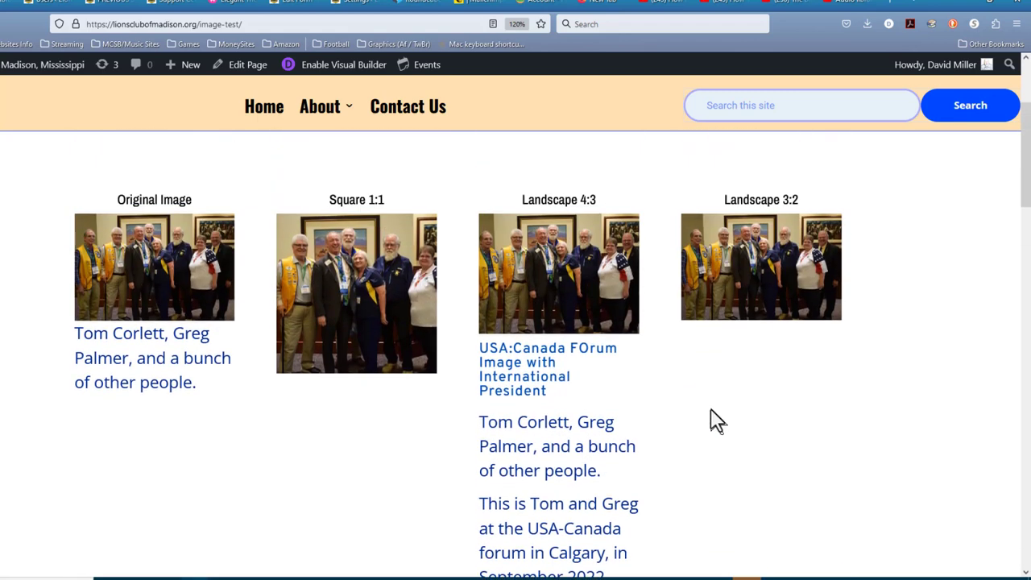
scroll(749, 479, down, 2)
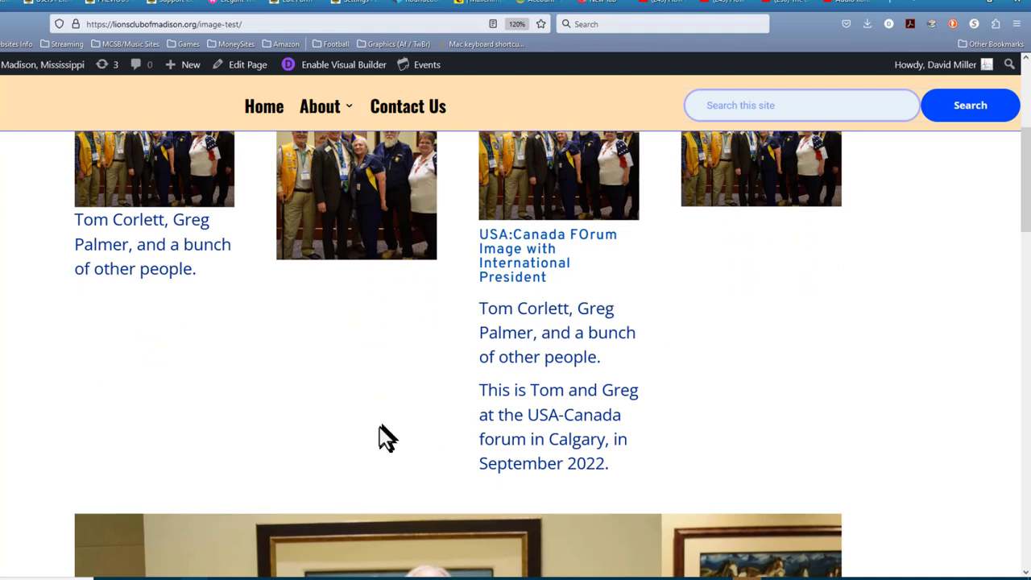
scroll(380, 435, up, 2)
scroll(387, 443, down, 1)
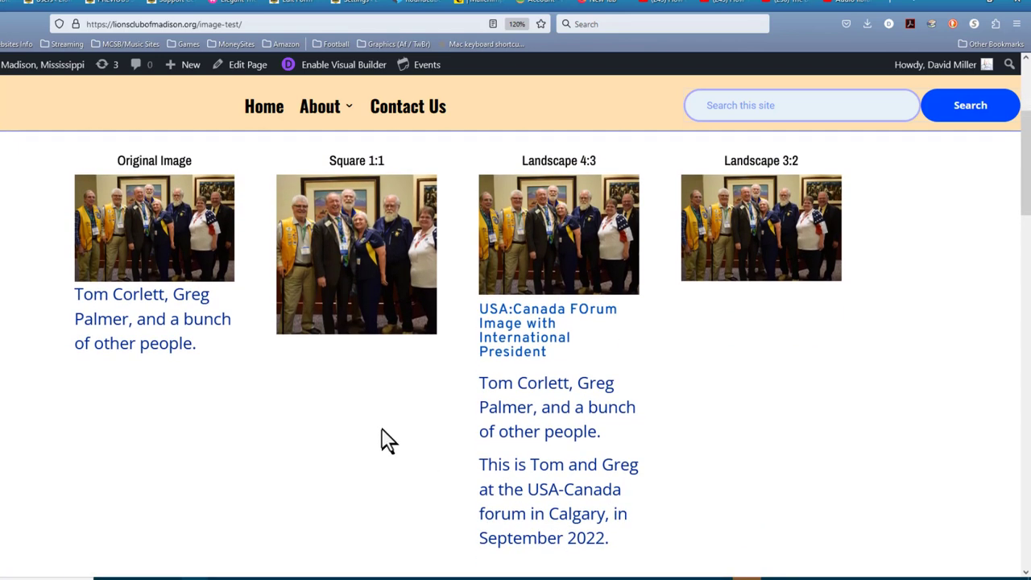
click(313, 72)
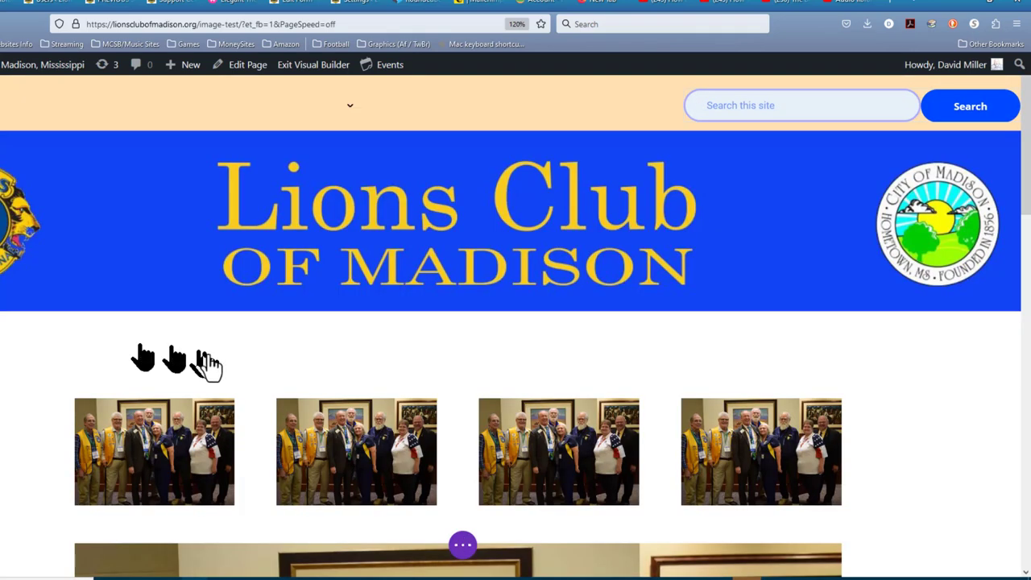
Open the large full-width photo's image module settings
scroll(239, 371, down, 4)
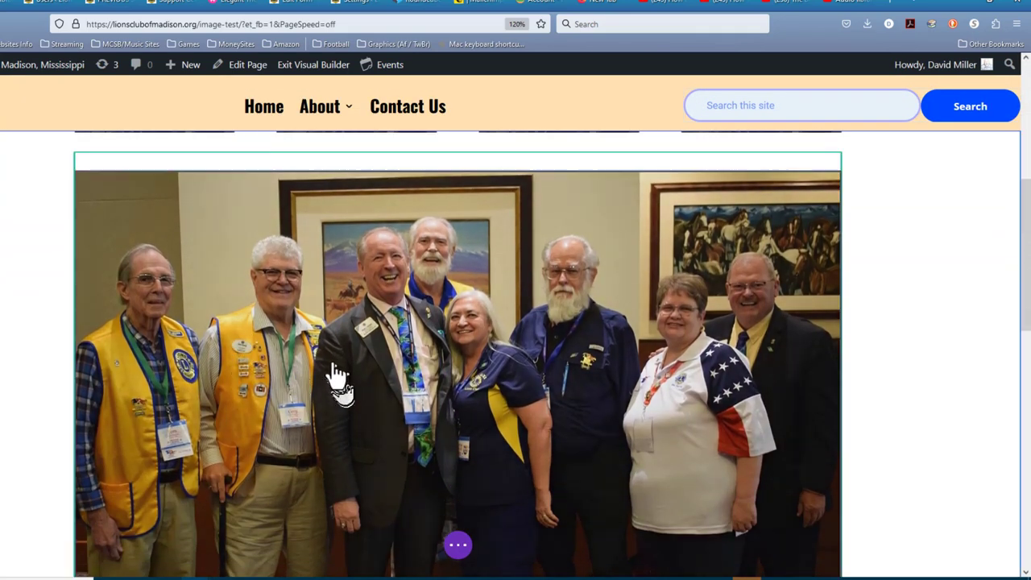
mouse_move(334, 253)
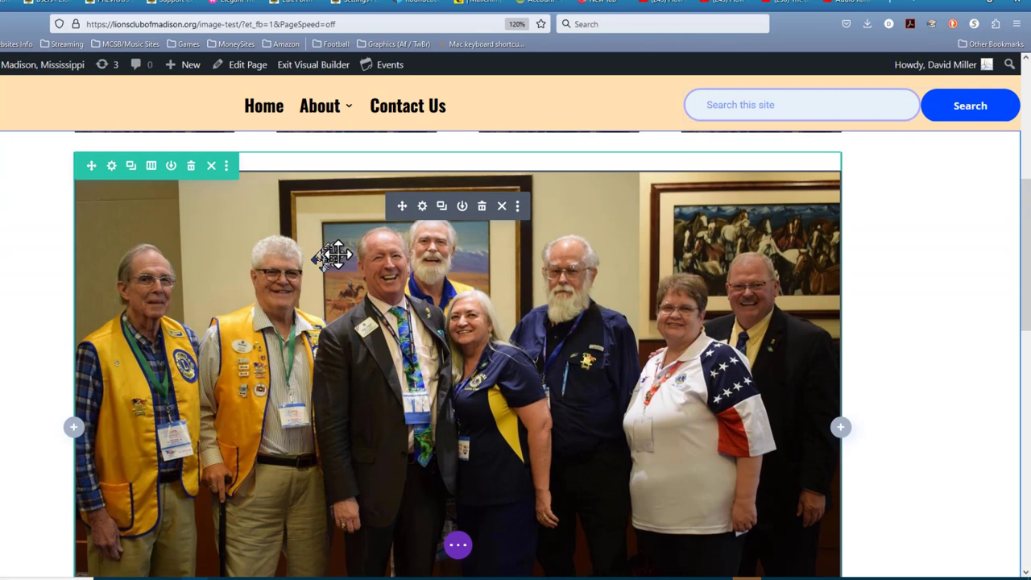
click(423, 208)
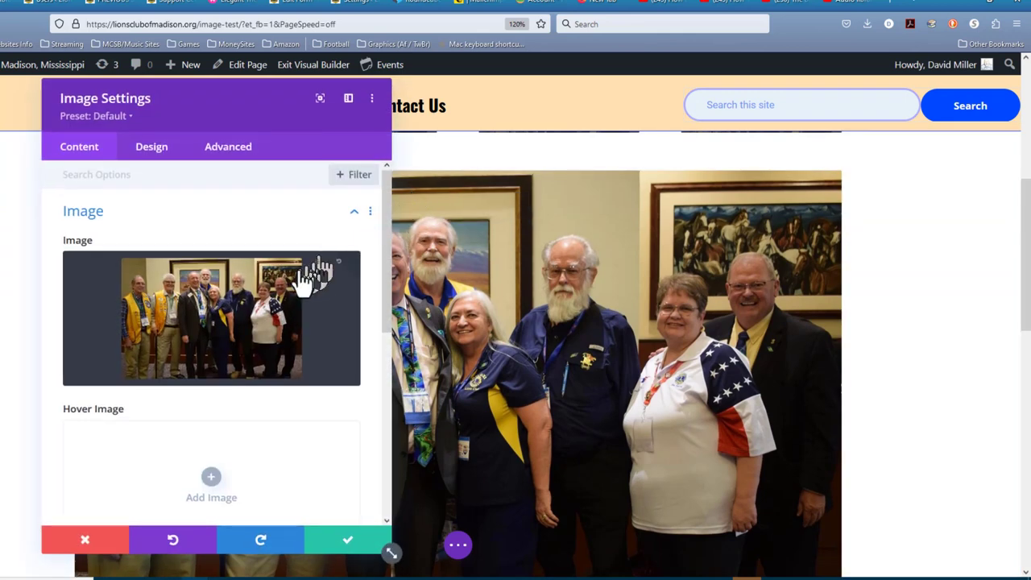
scroll(166, 424, down, 5)
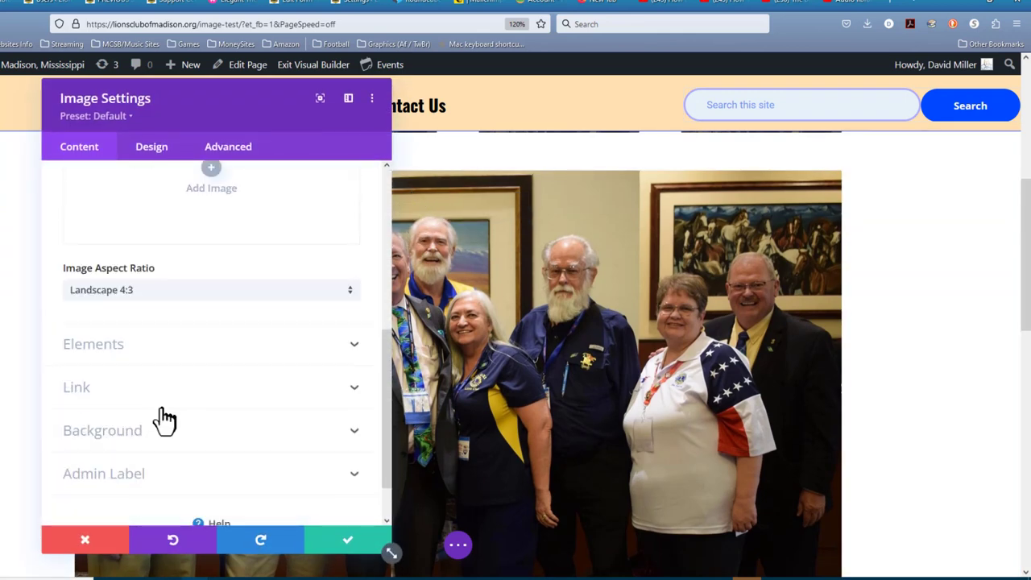
Switch Title, Caption and Description to YES under Elements
click(102, 346)
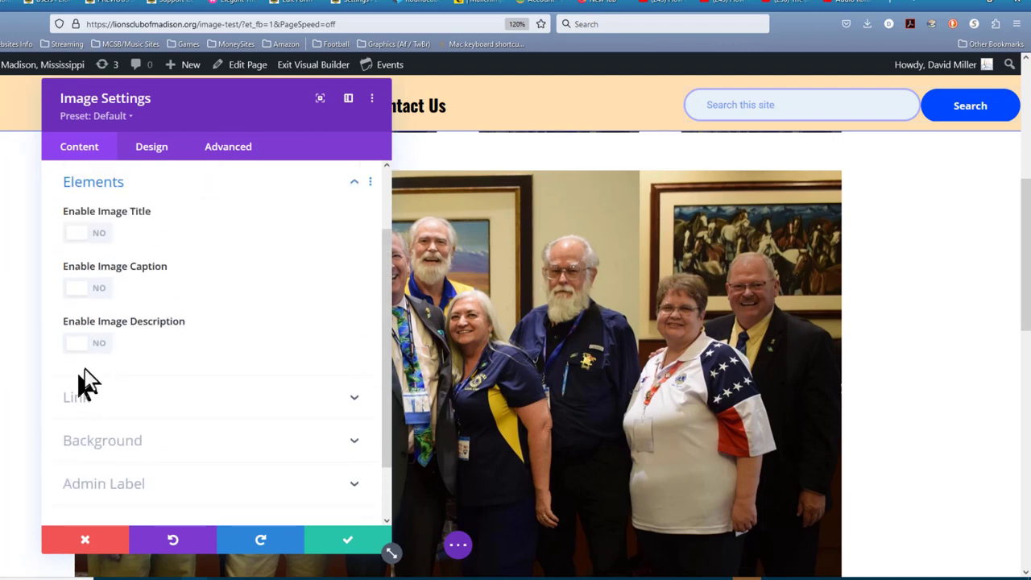
click(76, 233)
click(74, 287)
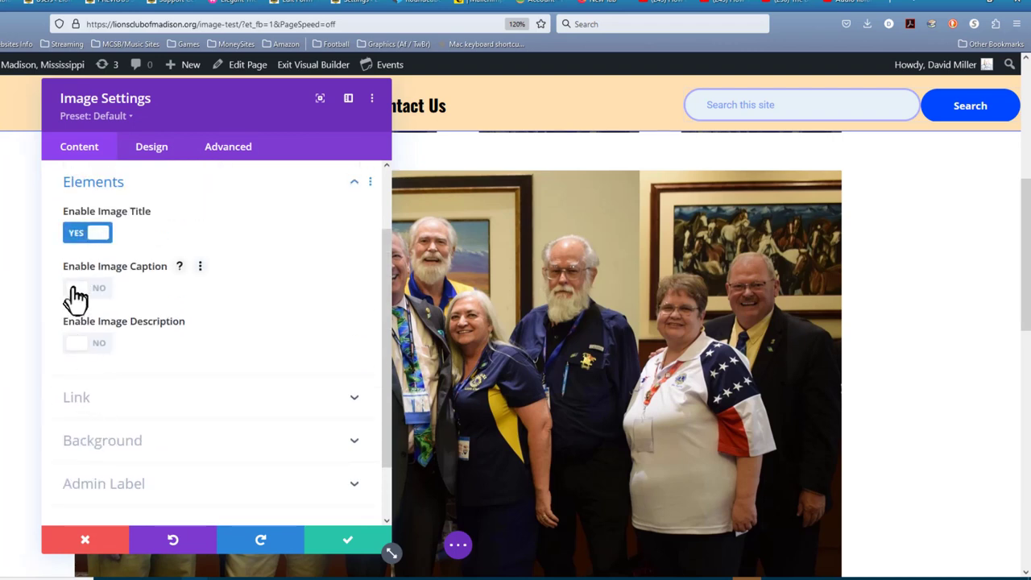
click(78, 354)
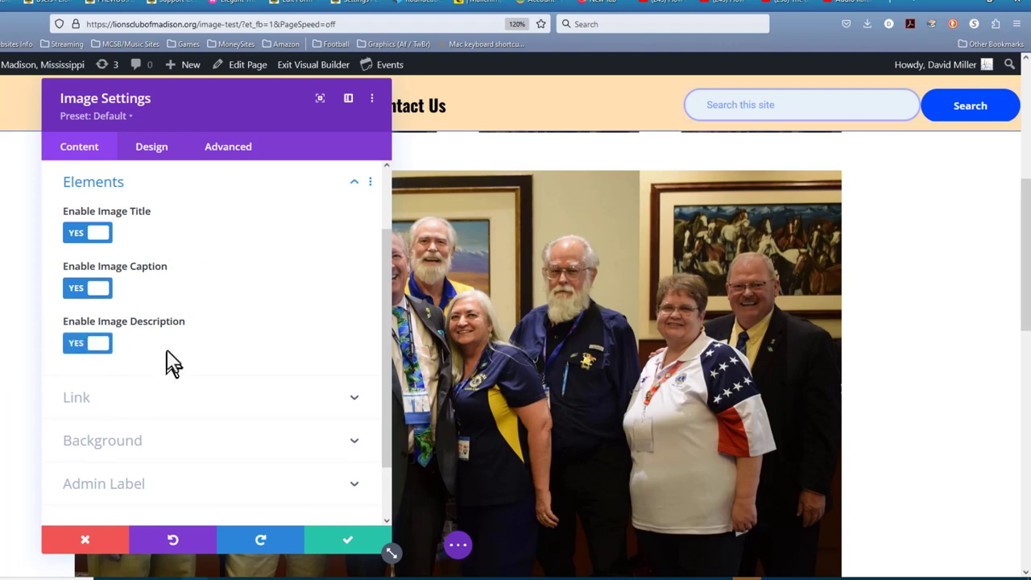
In the Design settings, place the photo's text as an overlay on the image
click(167, 152)
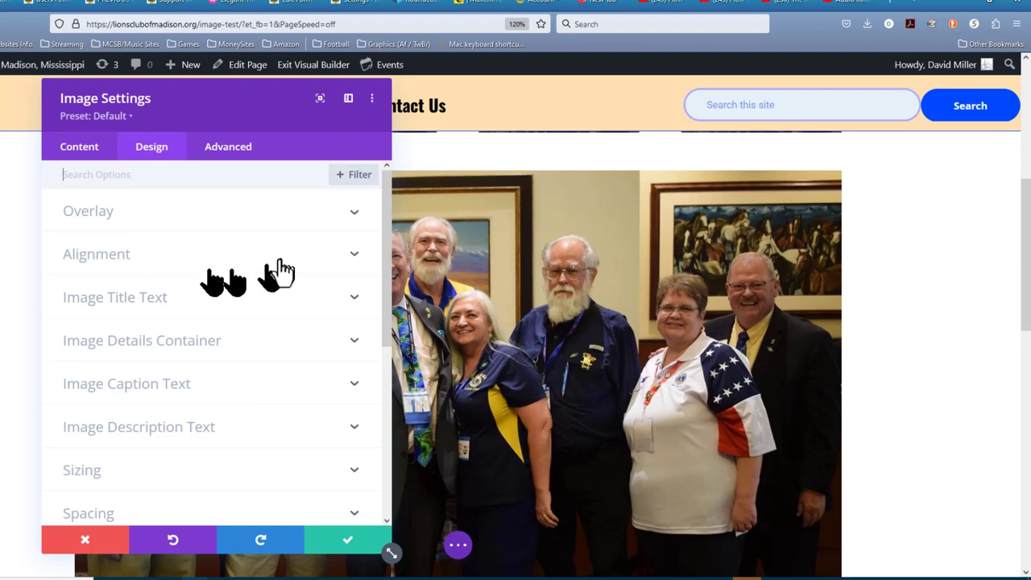
click(353, 215)
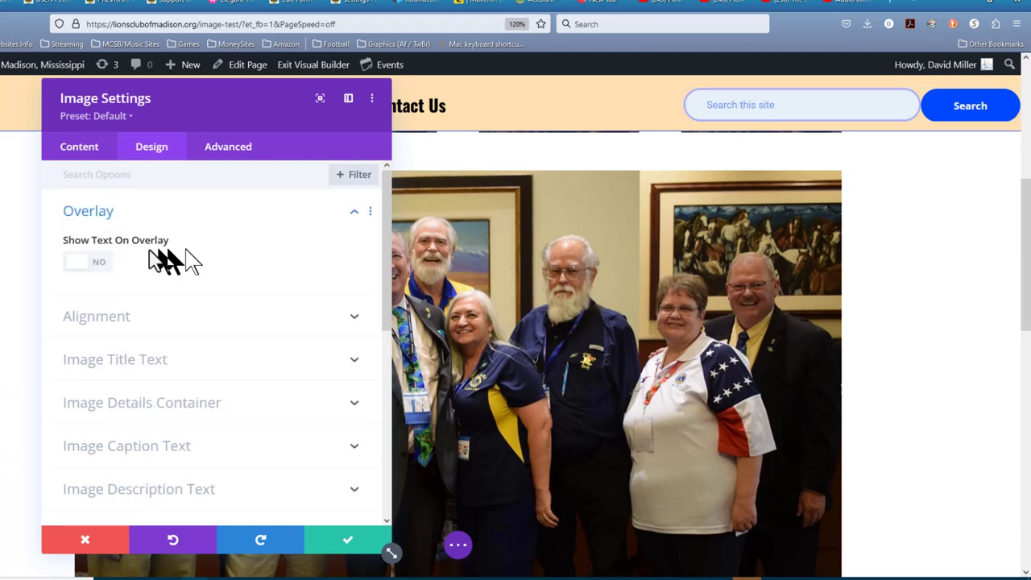
click(94, 268)
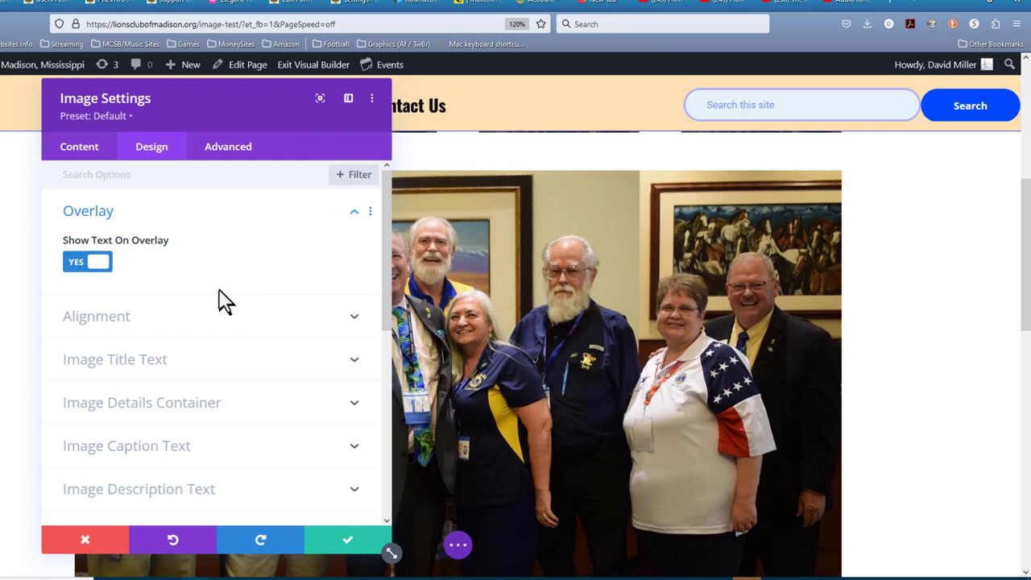
Set the image title text colour to white (#ffffff)
scroll(226, 302, down, 2)
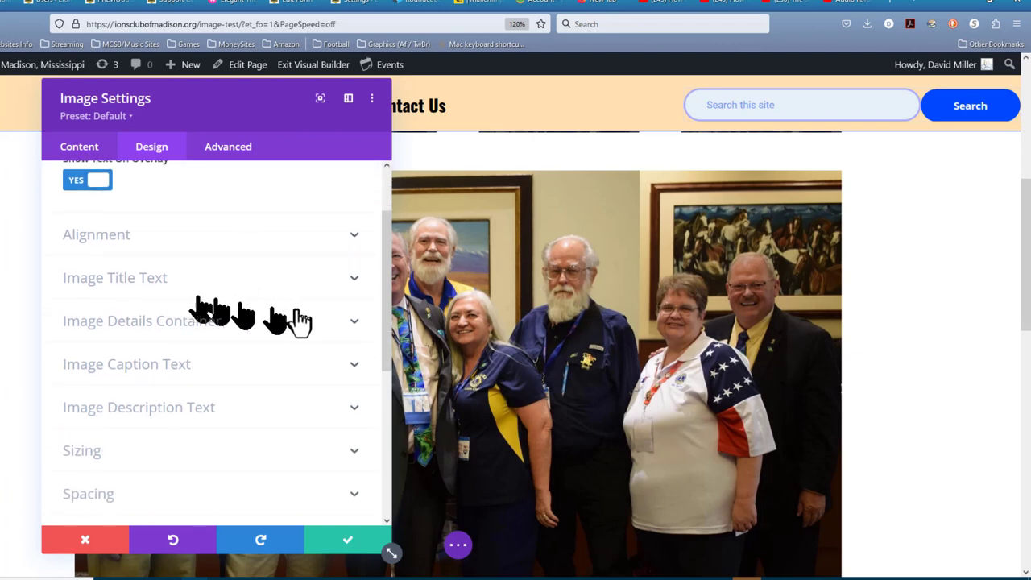
click(353, 282)
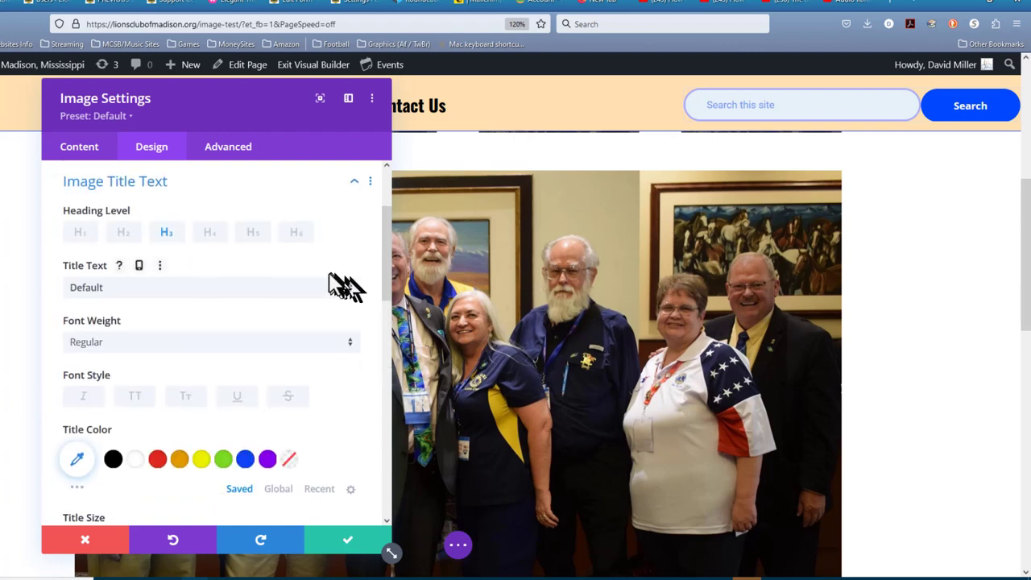
click(80, 465)
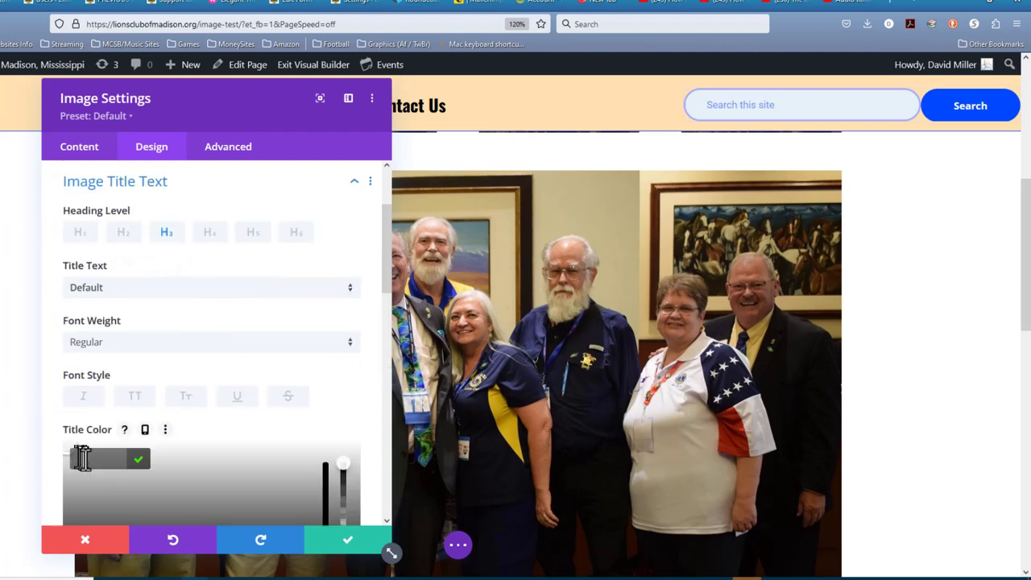
click(223, 461)
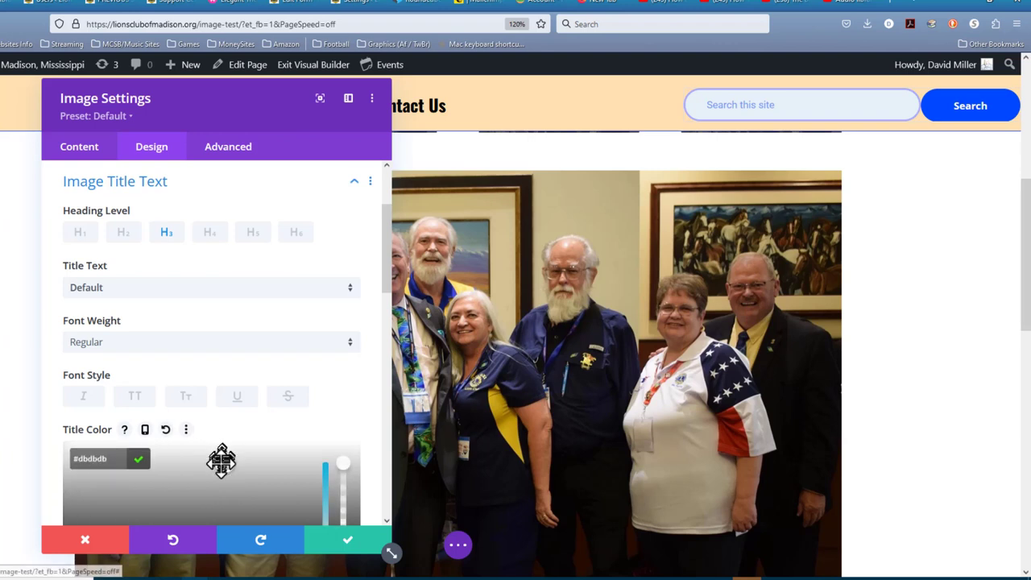
drag(221, 459, 212, 449)
scroll(249, 427, down, 1)
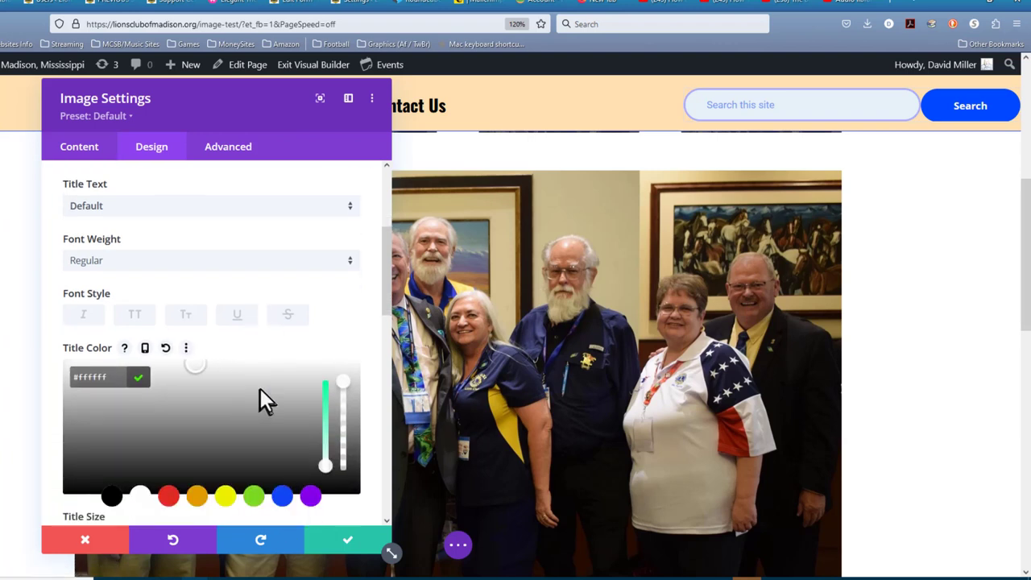
scroll(255, 350, down, 3)
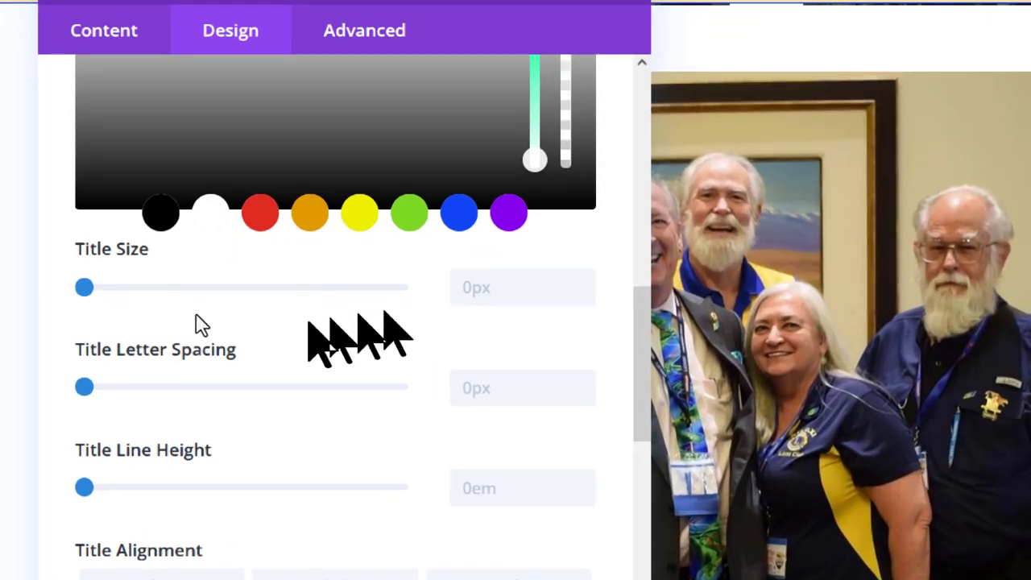
scroll(310, 326, down, 2)
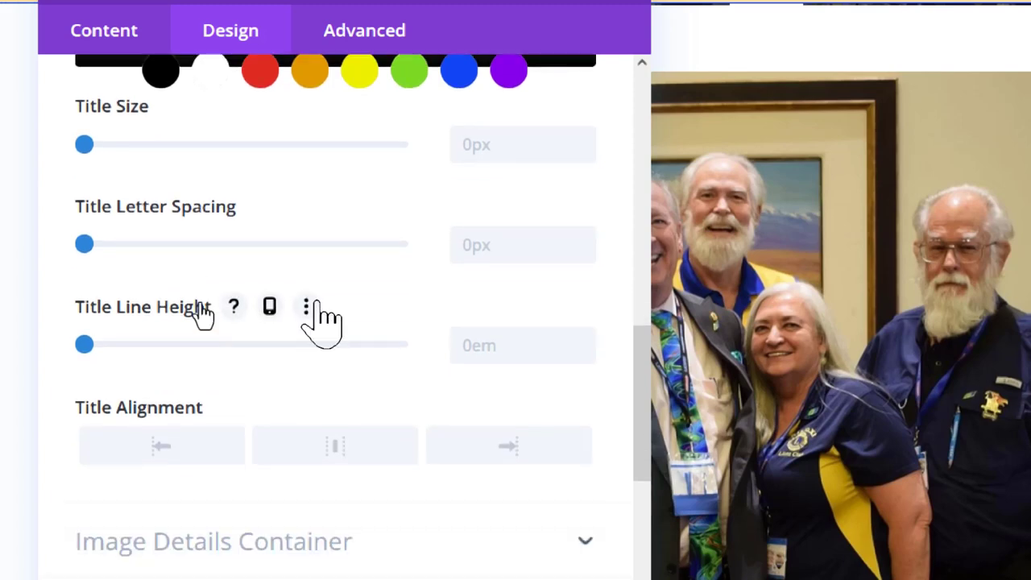
scroll(242, 515, down, 2)
Make the image caption text yellow using the yellow swatch
click(254, 480)
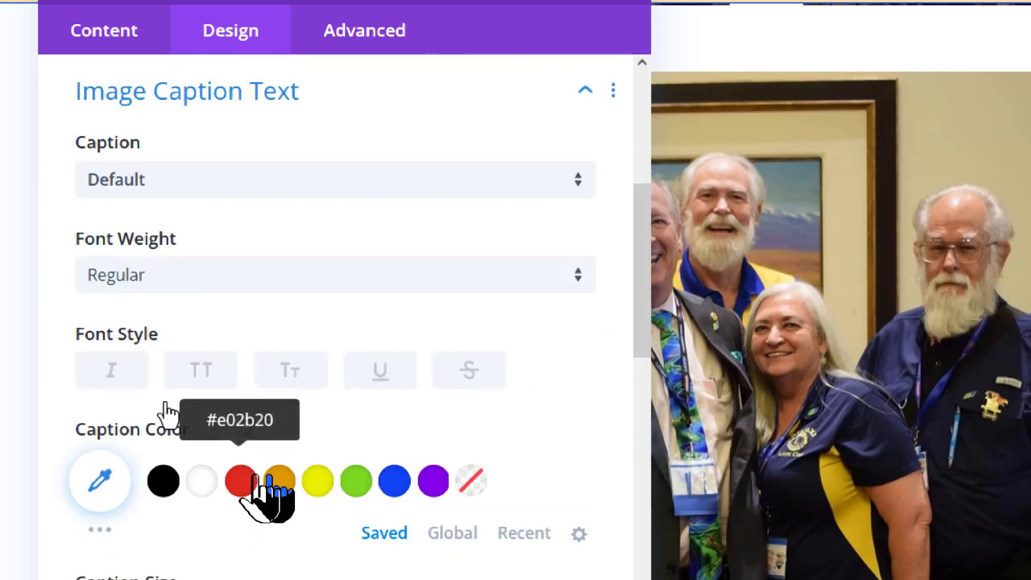
click(320, 482)
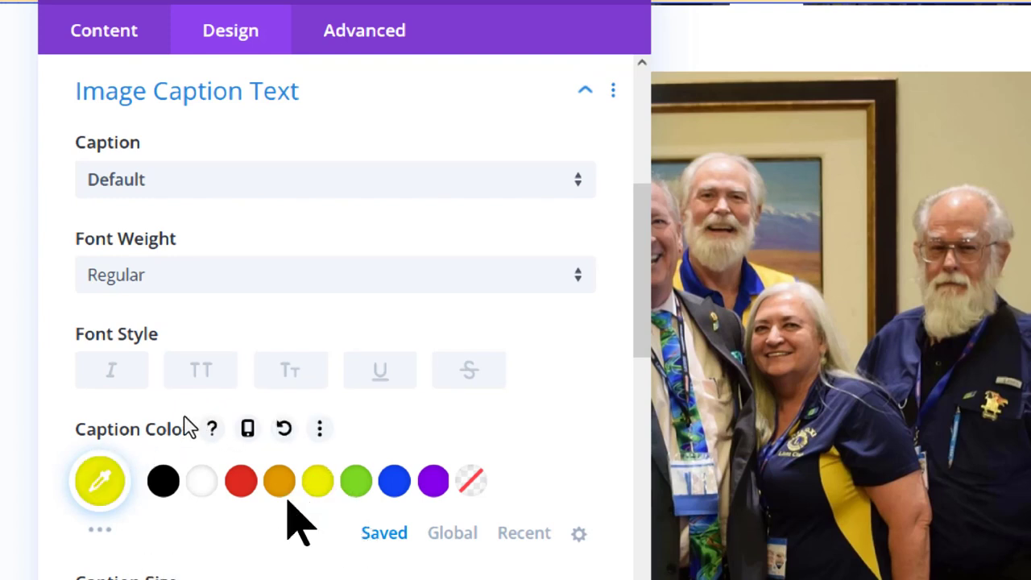
scroll(137, 448, down, 3)
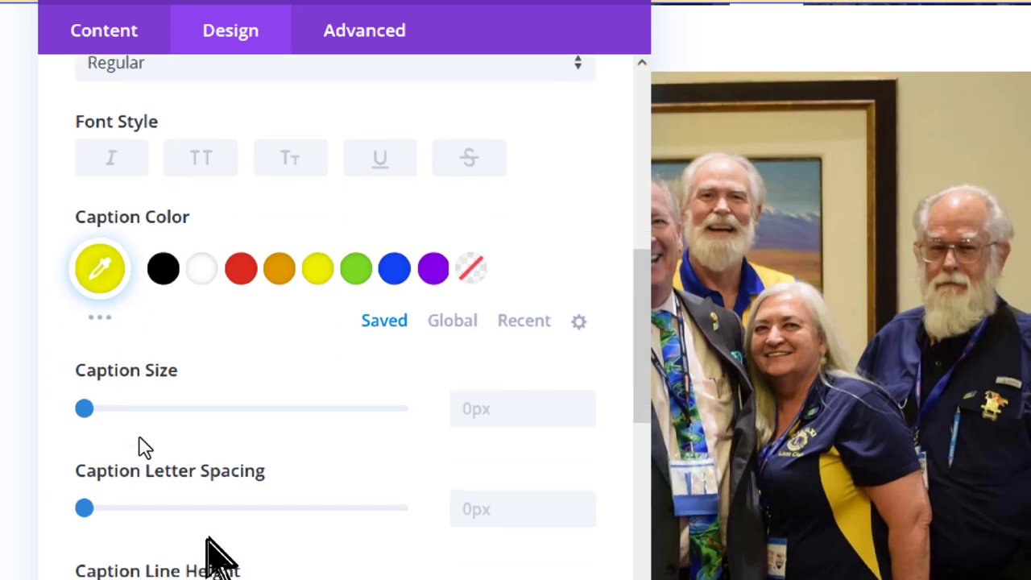
scroll(200, 431, down, 4)
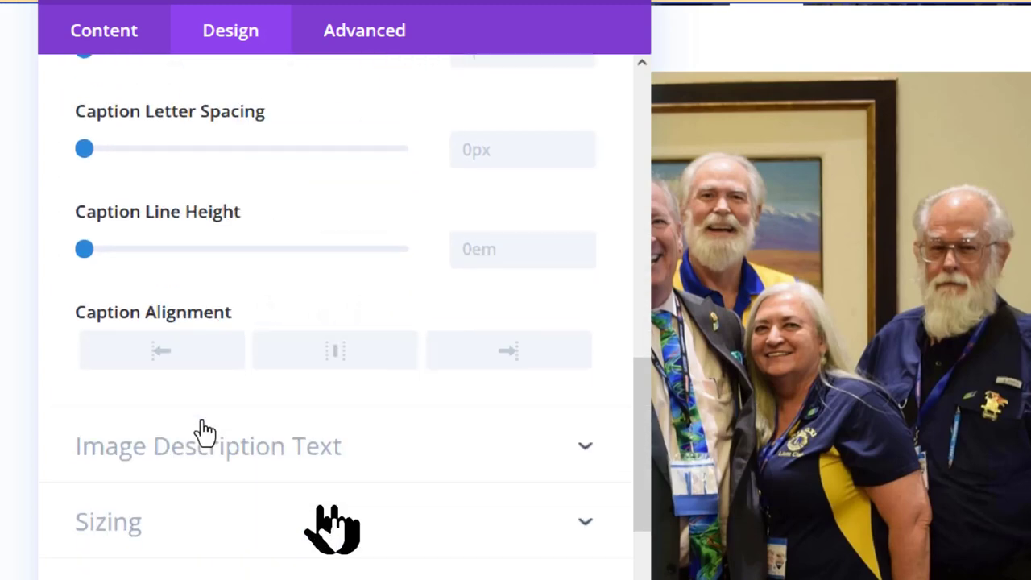
scroll(202, 430, down, 2)
Set the image description text colour to white (#ffffff) and apply the image settings
click(167, 308)
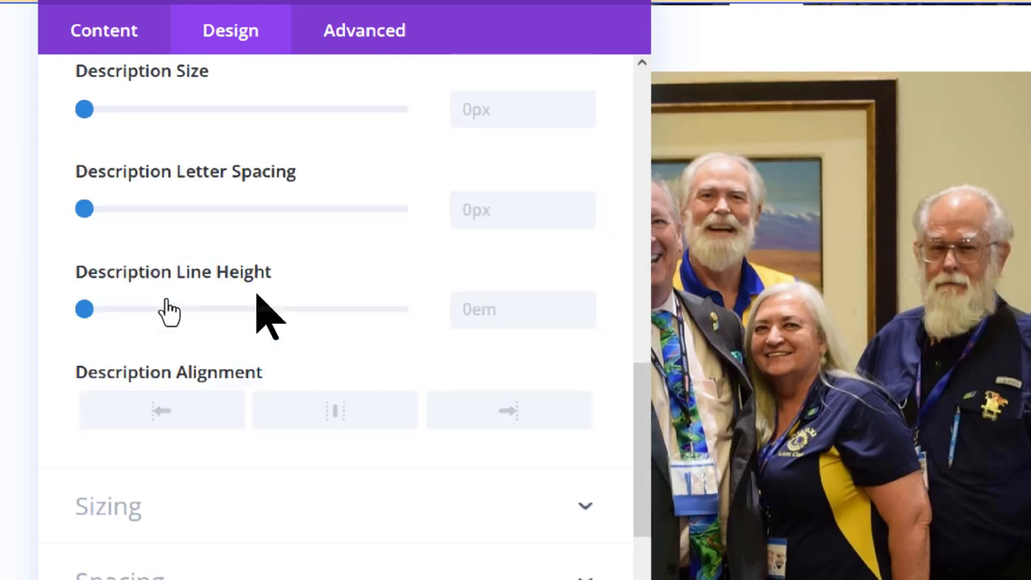
scroll(169, 312, up, 7)
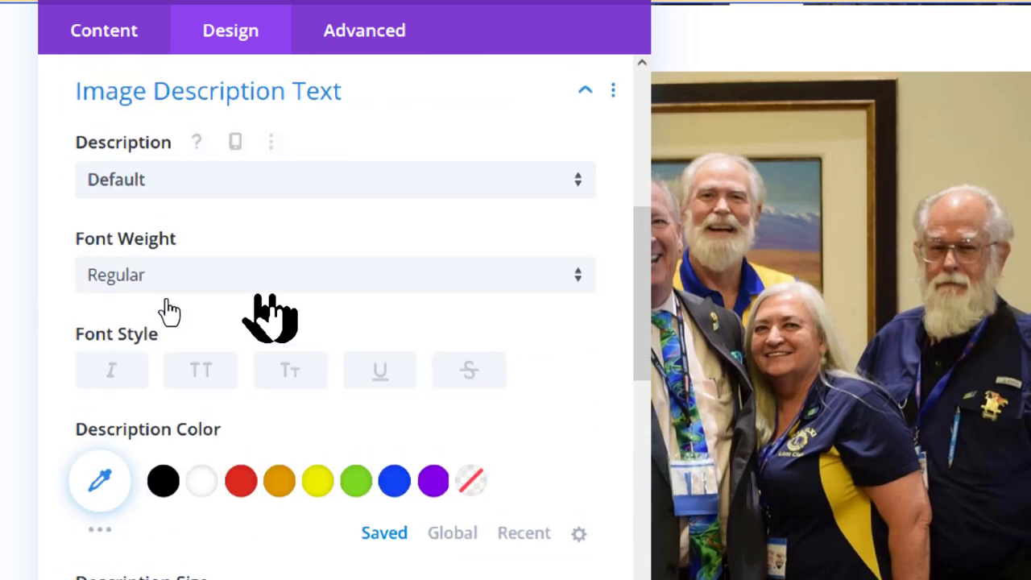
click(101, 482)
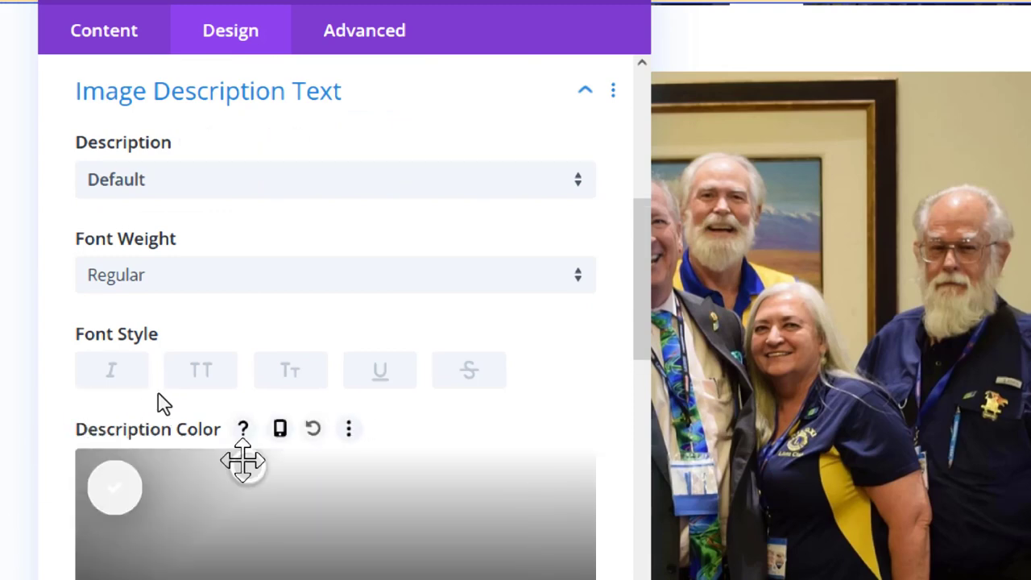
click(246, 458)
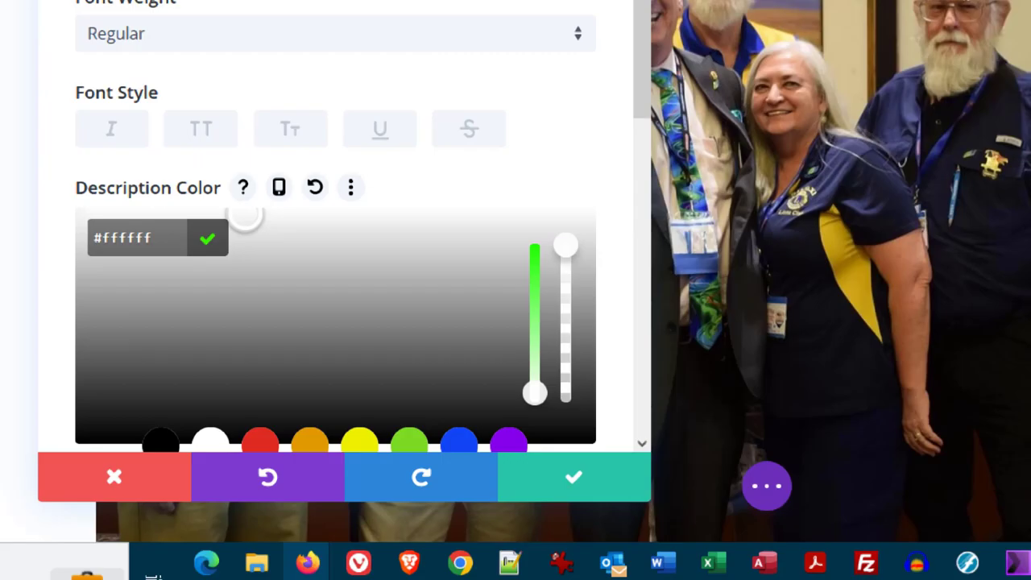
click(580, 484)
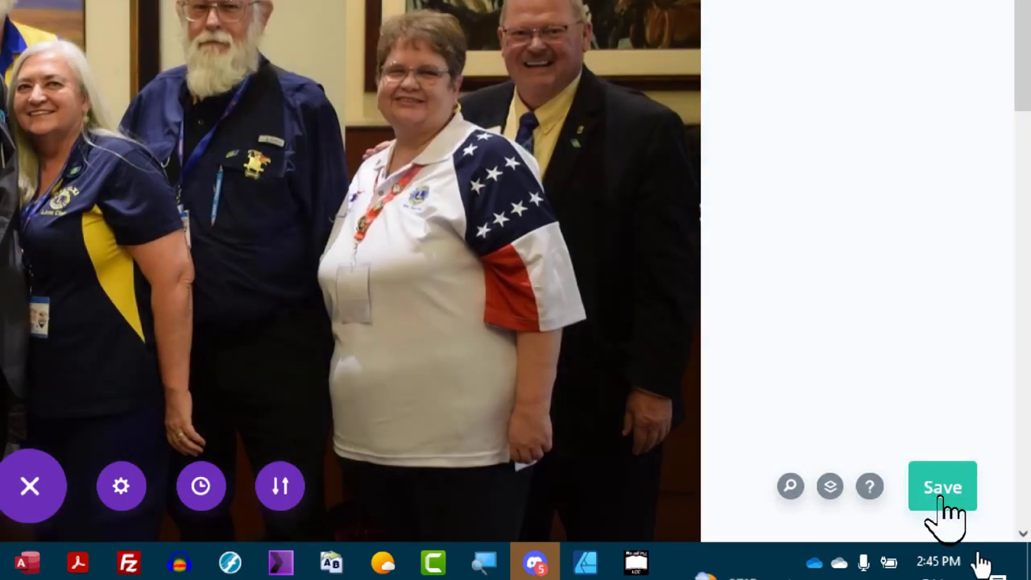
Save the page, exit the Visual Builder and scroll to the full-width photo
click(938, 490)
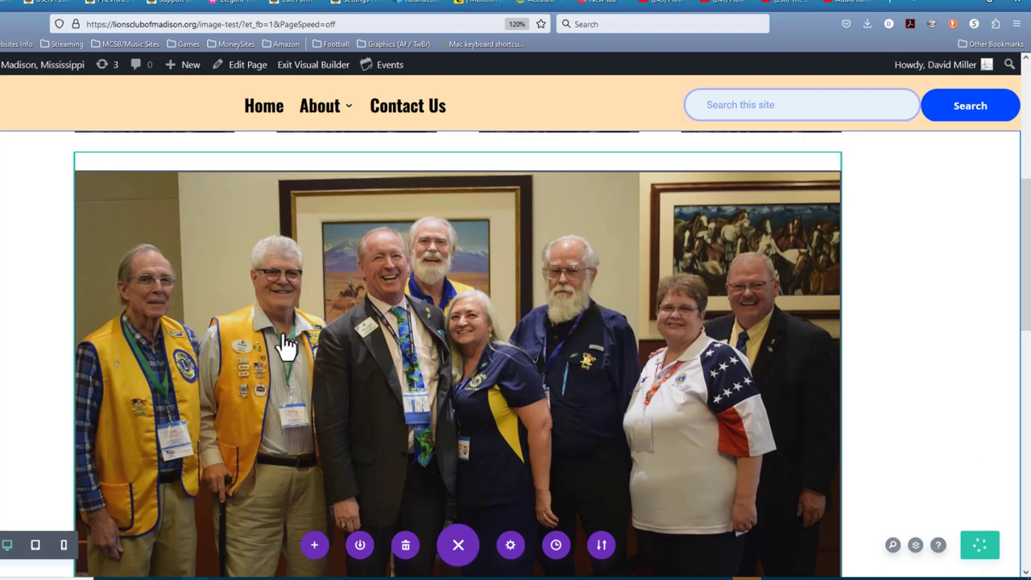
click(319, 73)
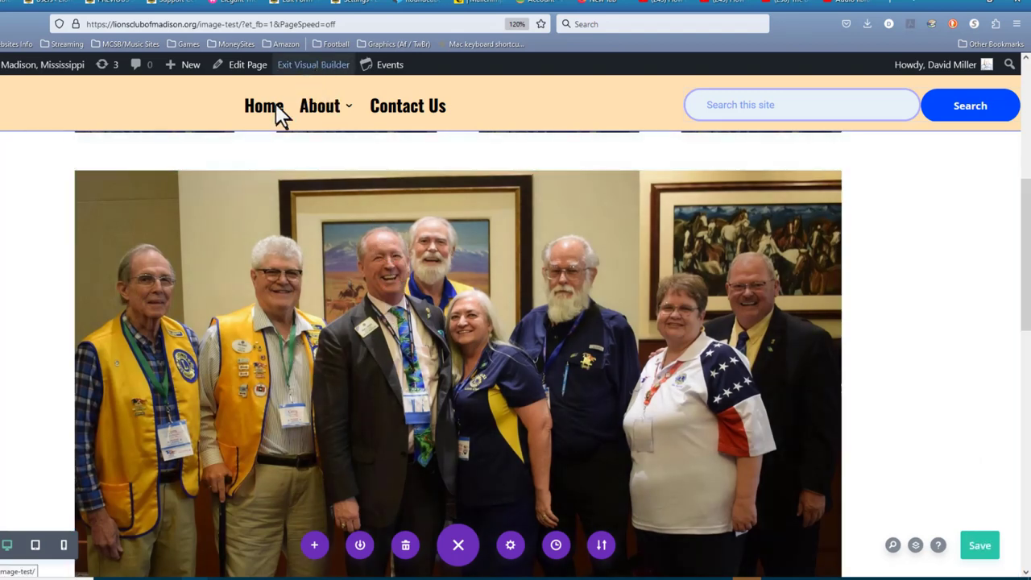
scroll(242, 226, down, 6)
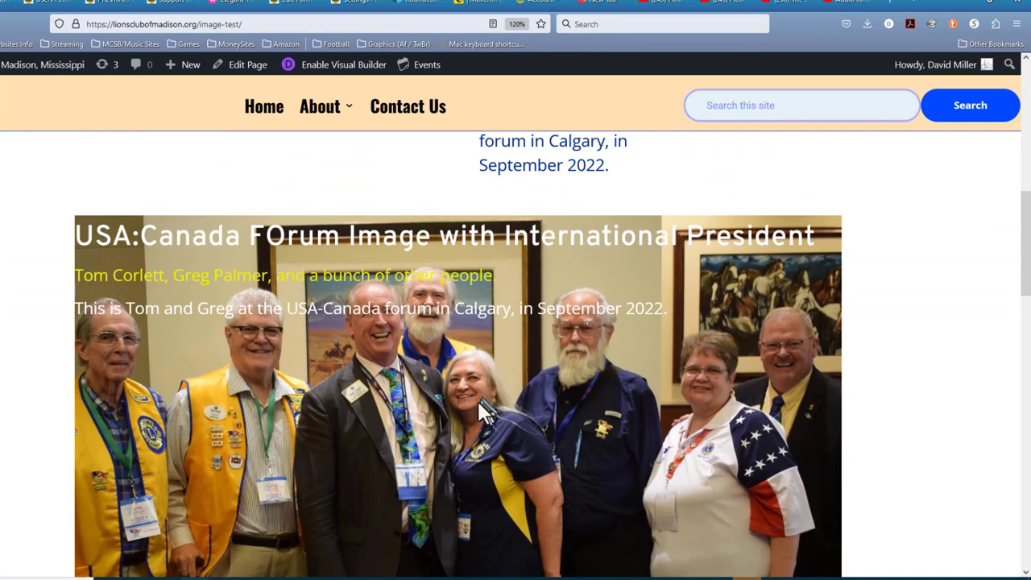
Scroll over the full-width photo to inspect its white title, yellow caption and white description
scroll(423, 516, down, 2)
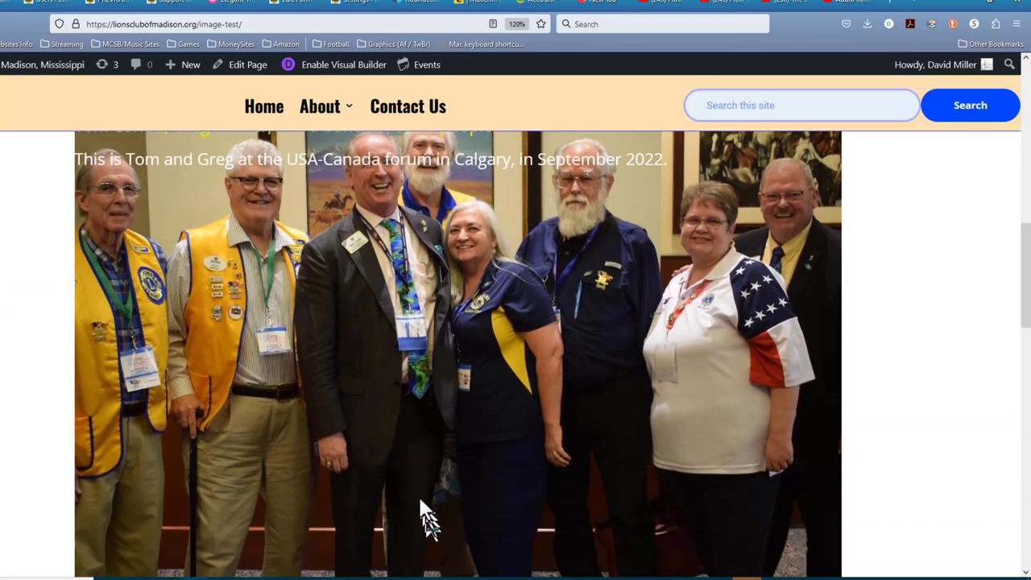
scroll(439, 427, up, 2)
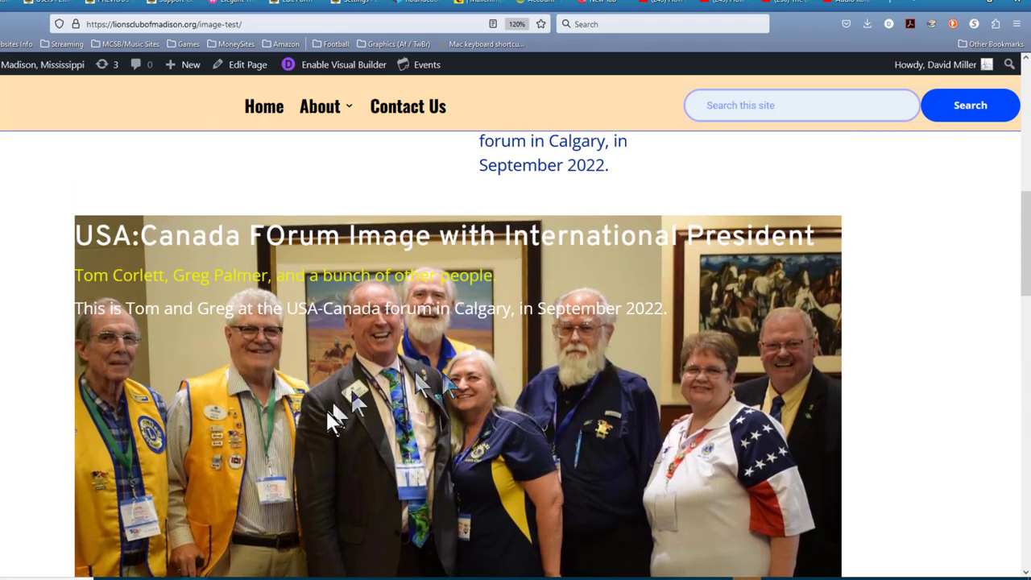
scroll(389, 425, down, 3)
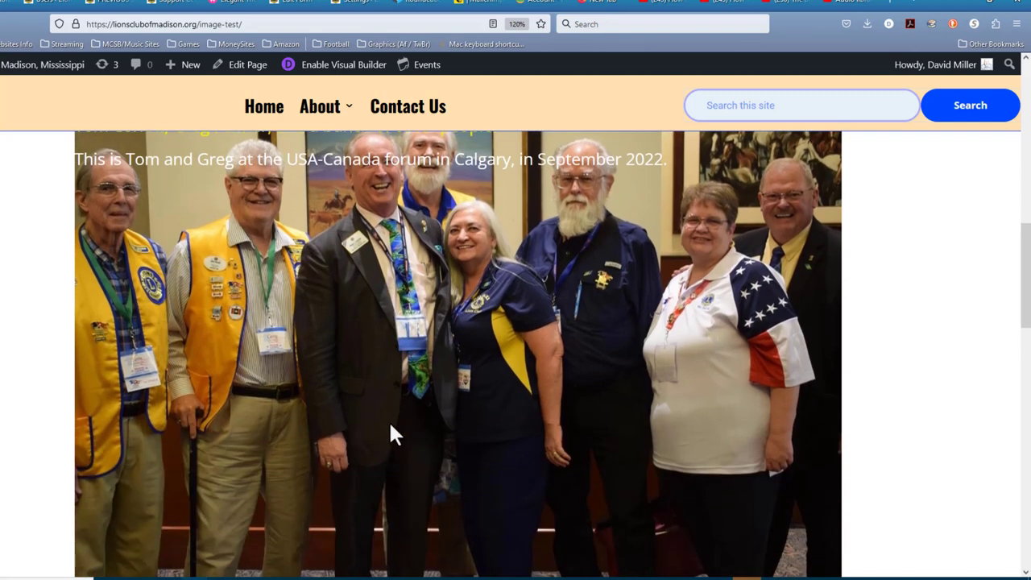